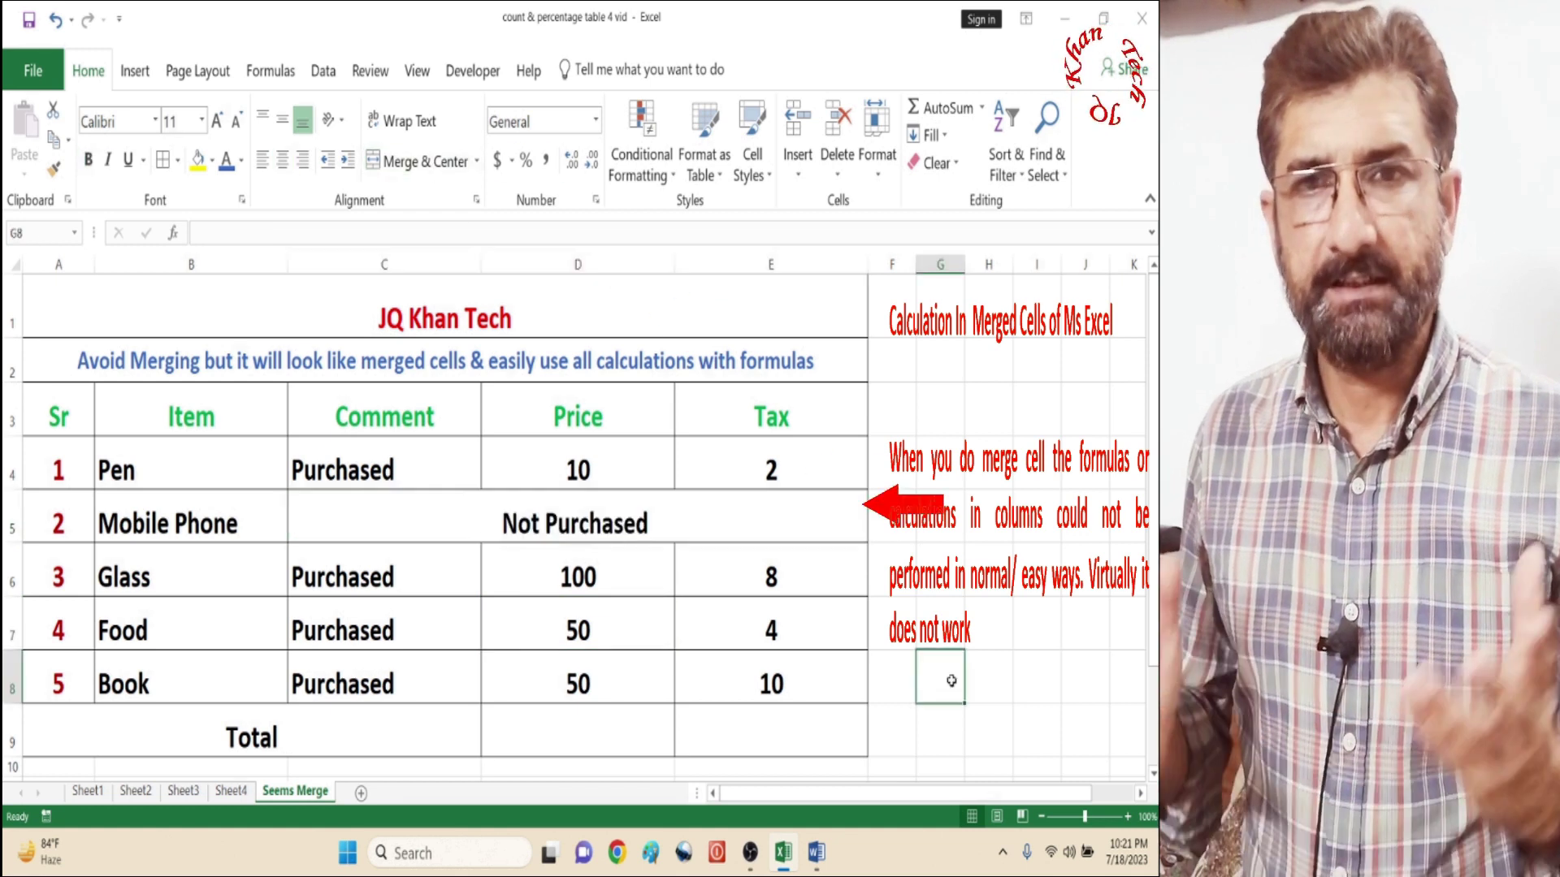
Start a =COUNT( formula in D9 referencing C4:E8.
{"action": "left_click", "coordinate": [574, 738]}
{"action": "type", "text": "=count("}
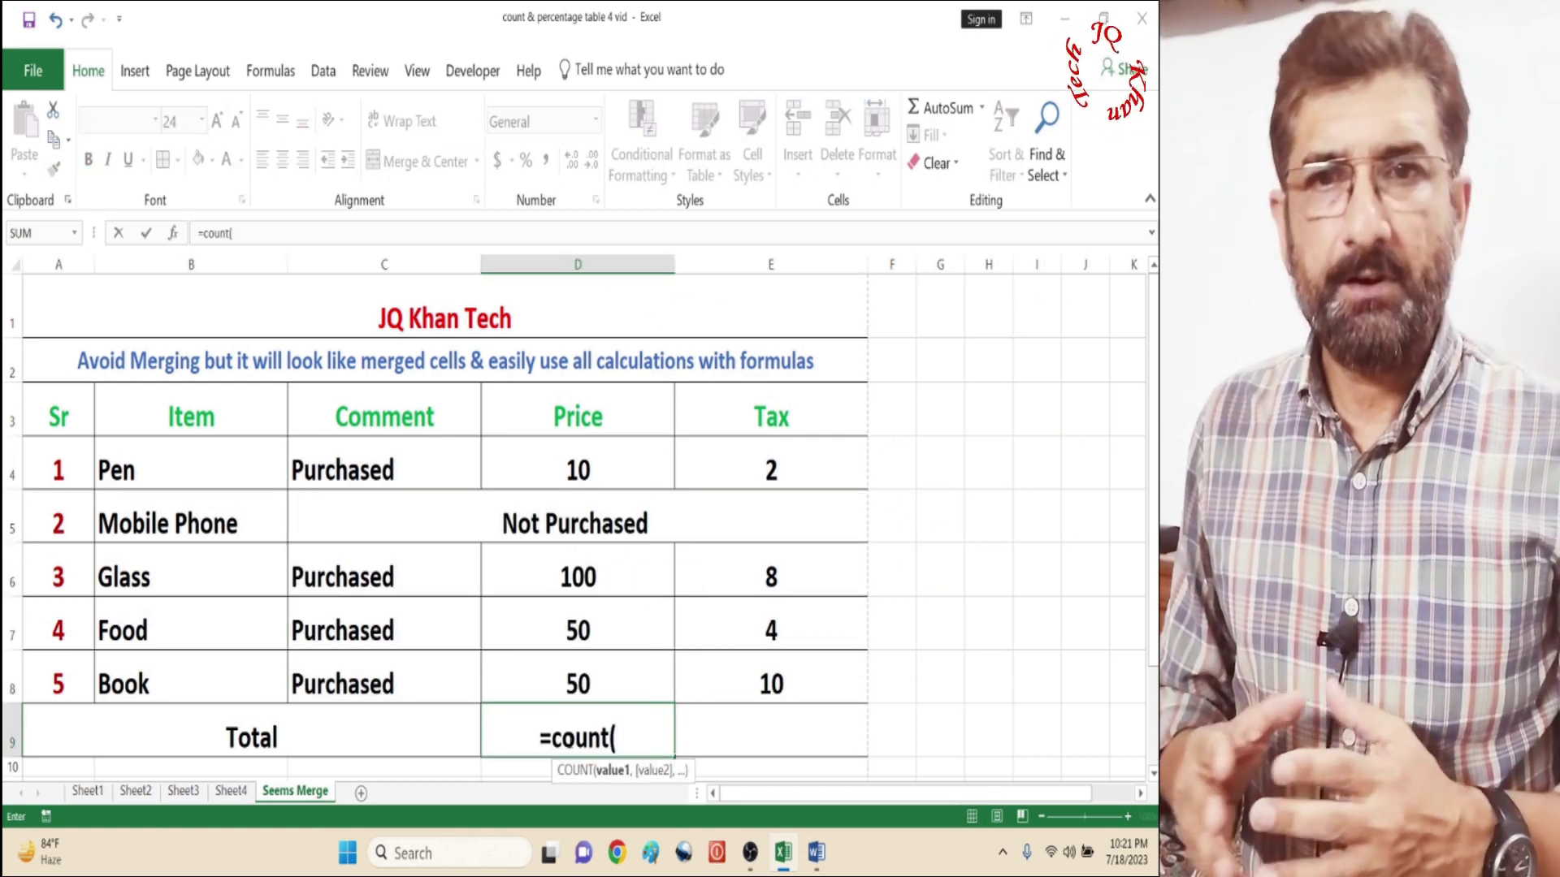
{"action": "left_click_drag", "start_coordinate": [341, 463], "coordinate": [601, 653]}
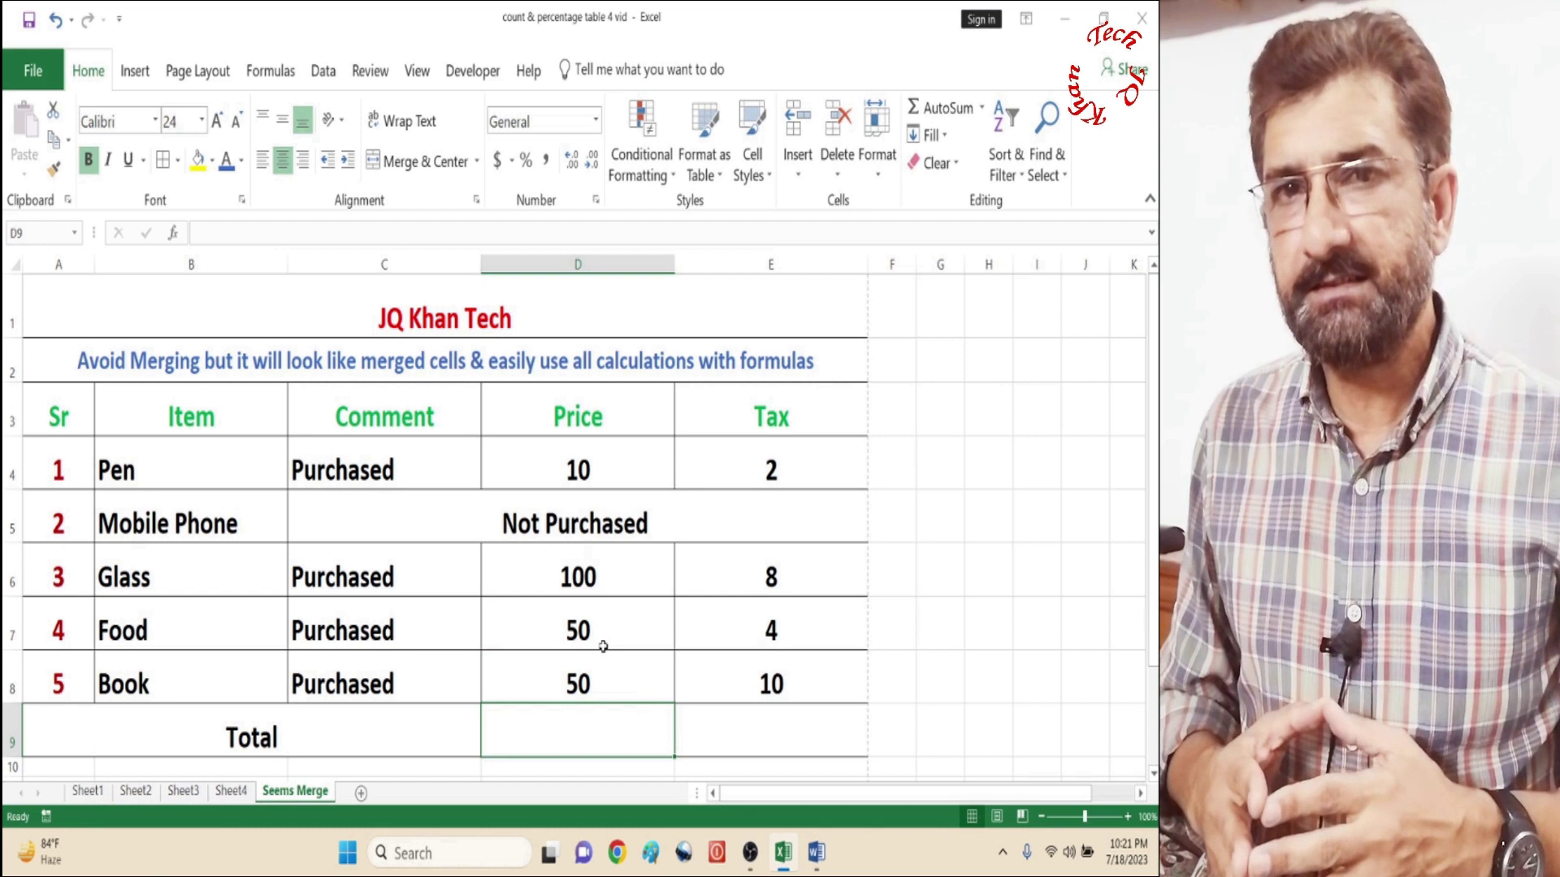
{"action": "left_click", "coordinate": [953, 576]}
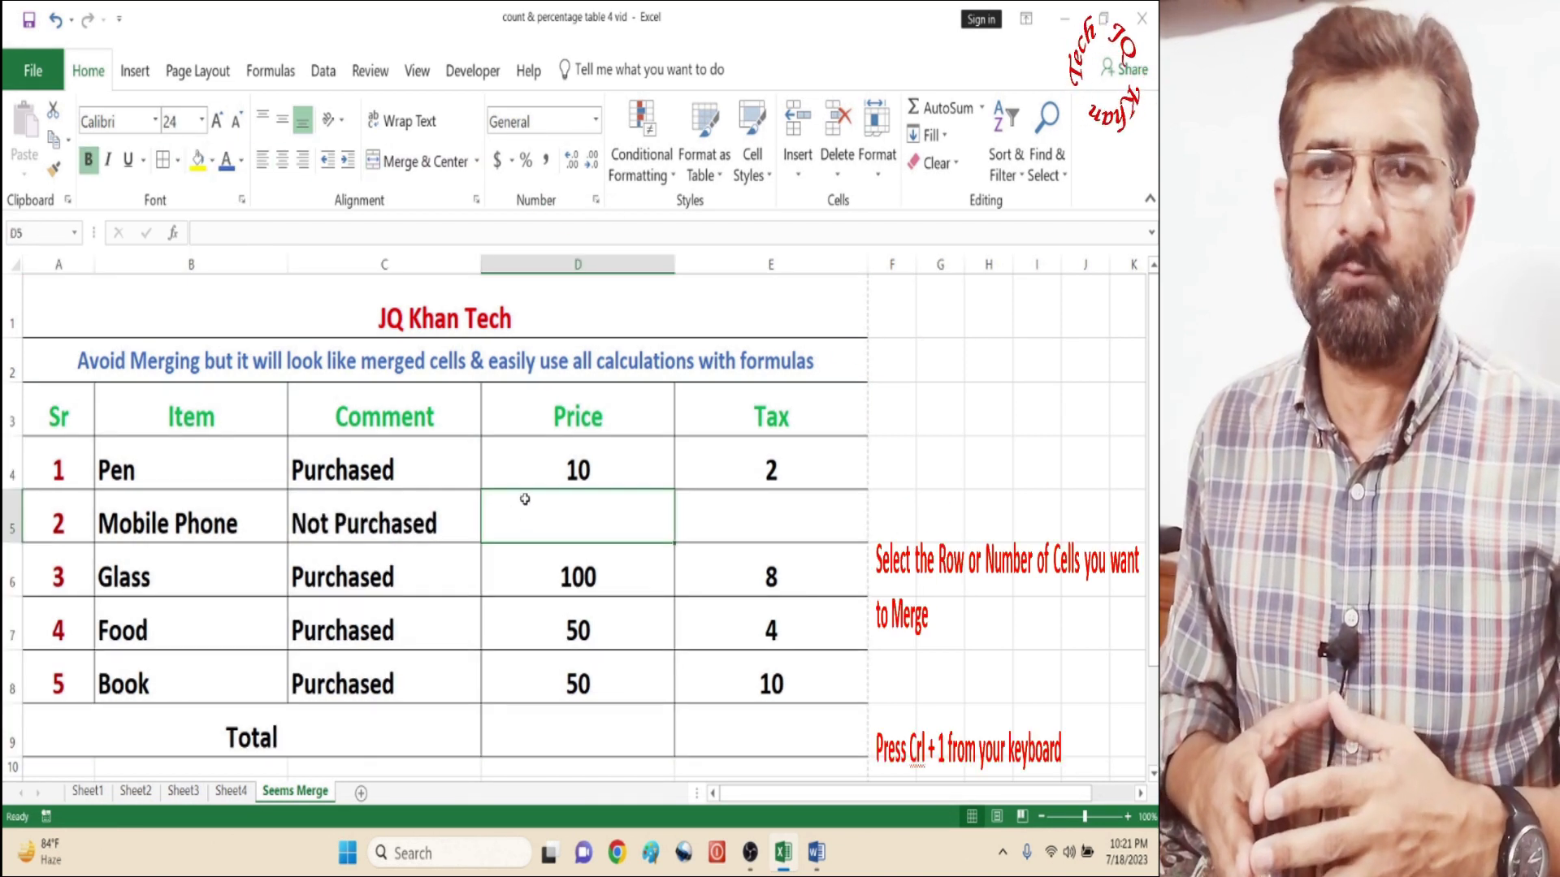
Centre Not Purchased across C5:E5 with Center Across Selection alignment.
{"action": "left_click_drag", "start_coordinate": [404, 508], "coordinate": [728, 536]}
{"action": "key", "text": "ctrl+1"}
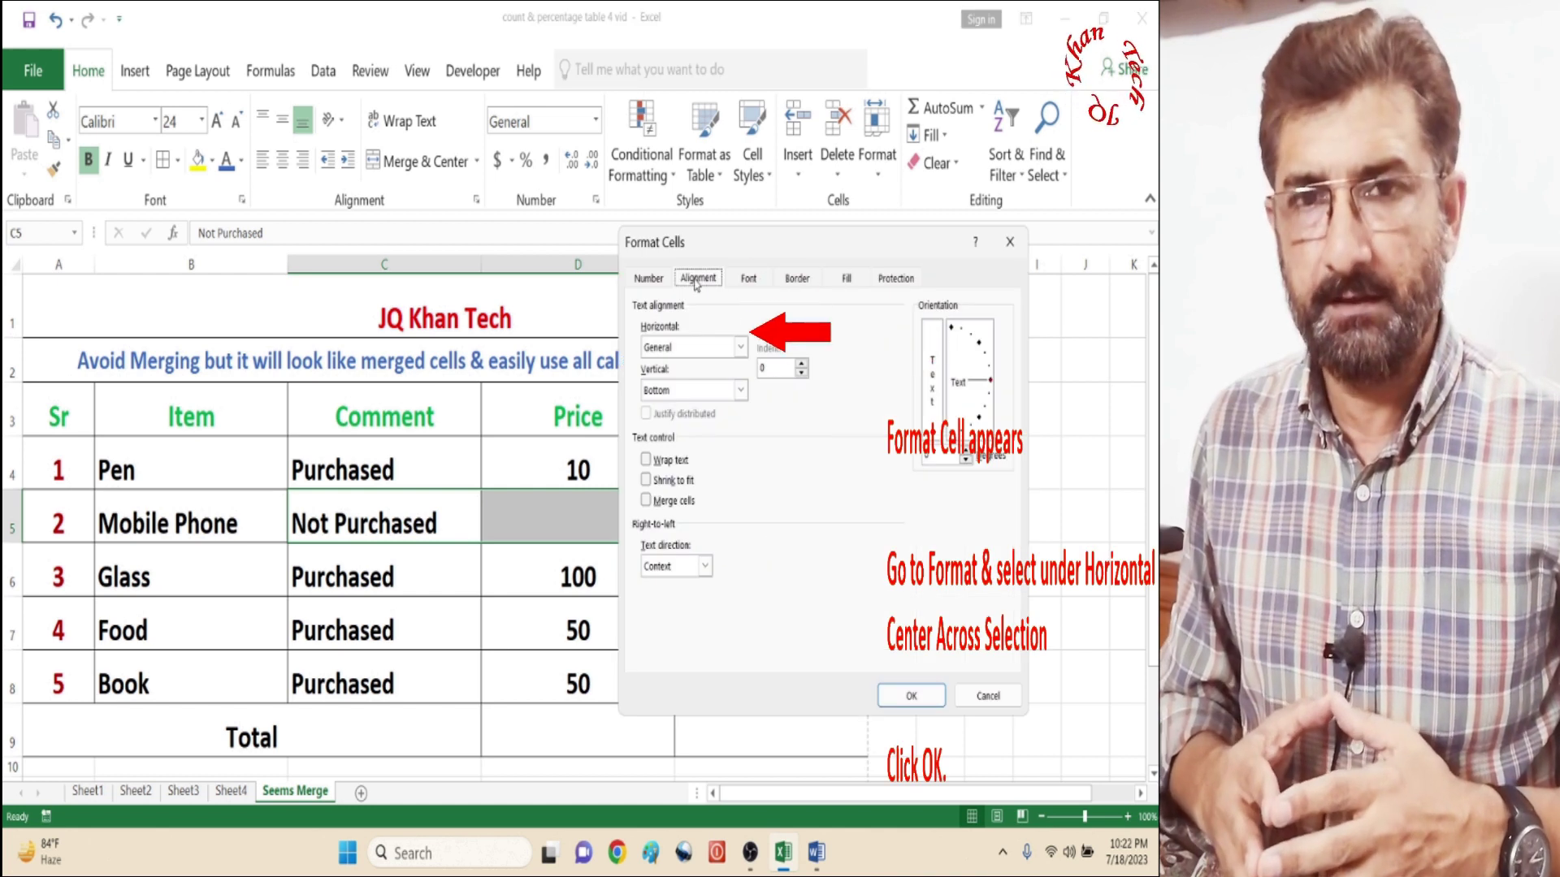
{"action": "left_click", "coordinate": [740, 347]}
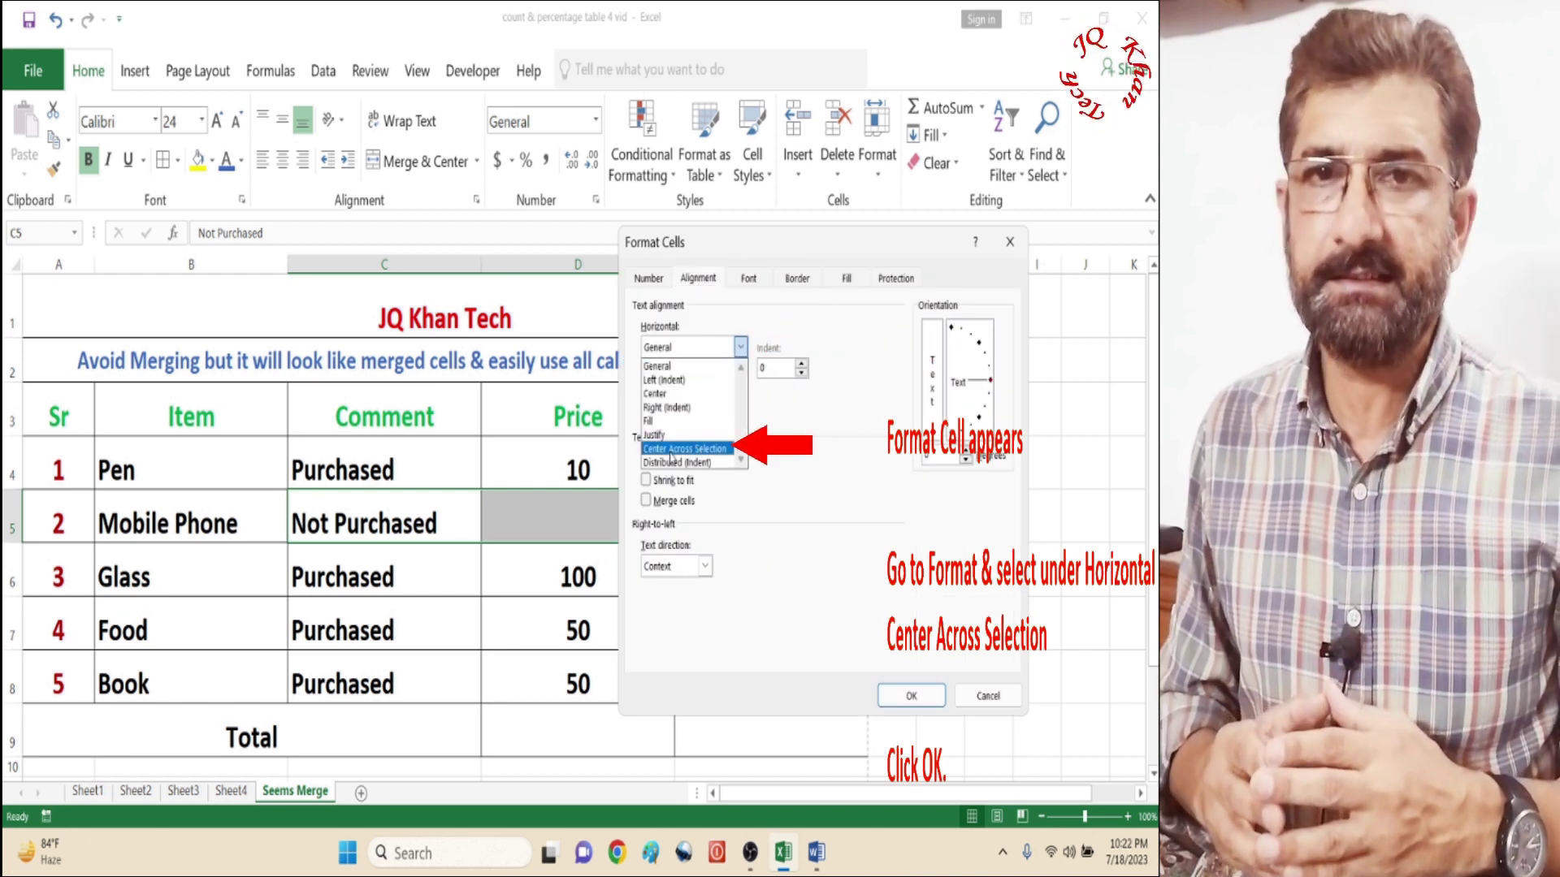
{"action": "left_click", "coordinate": [671, 452]}
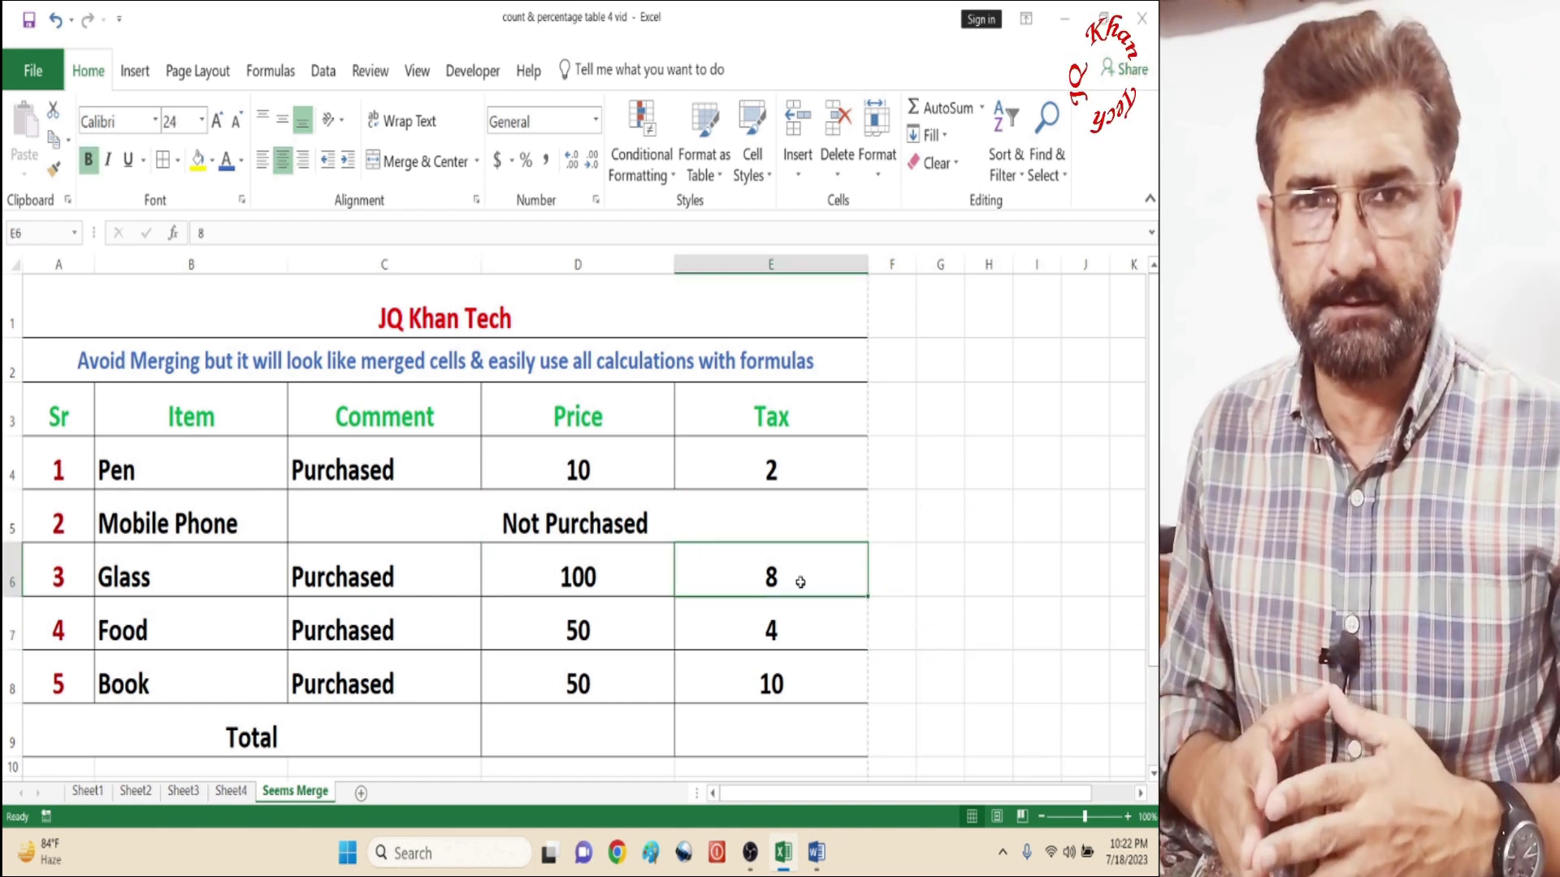
AutoSum the Price and Tax columns into the Total row D9:E9.
{"action": "left_click_drag", "start_coordinate": [578, 469], "coordinate": [597, 684]}
{"action": "key", "text": "alt+equal"}
{"action": "left_click_drag", "start_coordinate": [771, 470], "coordinate": [771, 684]}
{"action": "key", "text": "alt+equal"}
{"action": "left_click_drag", "start_coordinate": [650, 736], "coordinate": [752, 736]}
{"action": "left_click_drag", "start_coordinate": [659, 491], "coordinate": [734, 682]}
{"action": "key", "text": "alt+equal"}
{"action": "left_click", "coordinate": [891, 675]}
Return C5:E5's horizontal alignment to General.
{"action": "left_click_drag", "start_coordinate": [463, 505], "coordinate": [705, 530]}
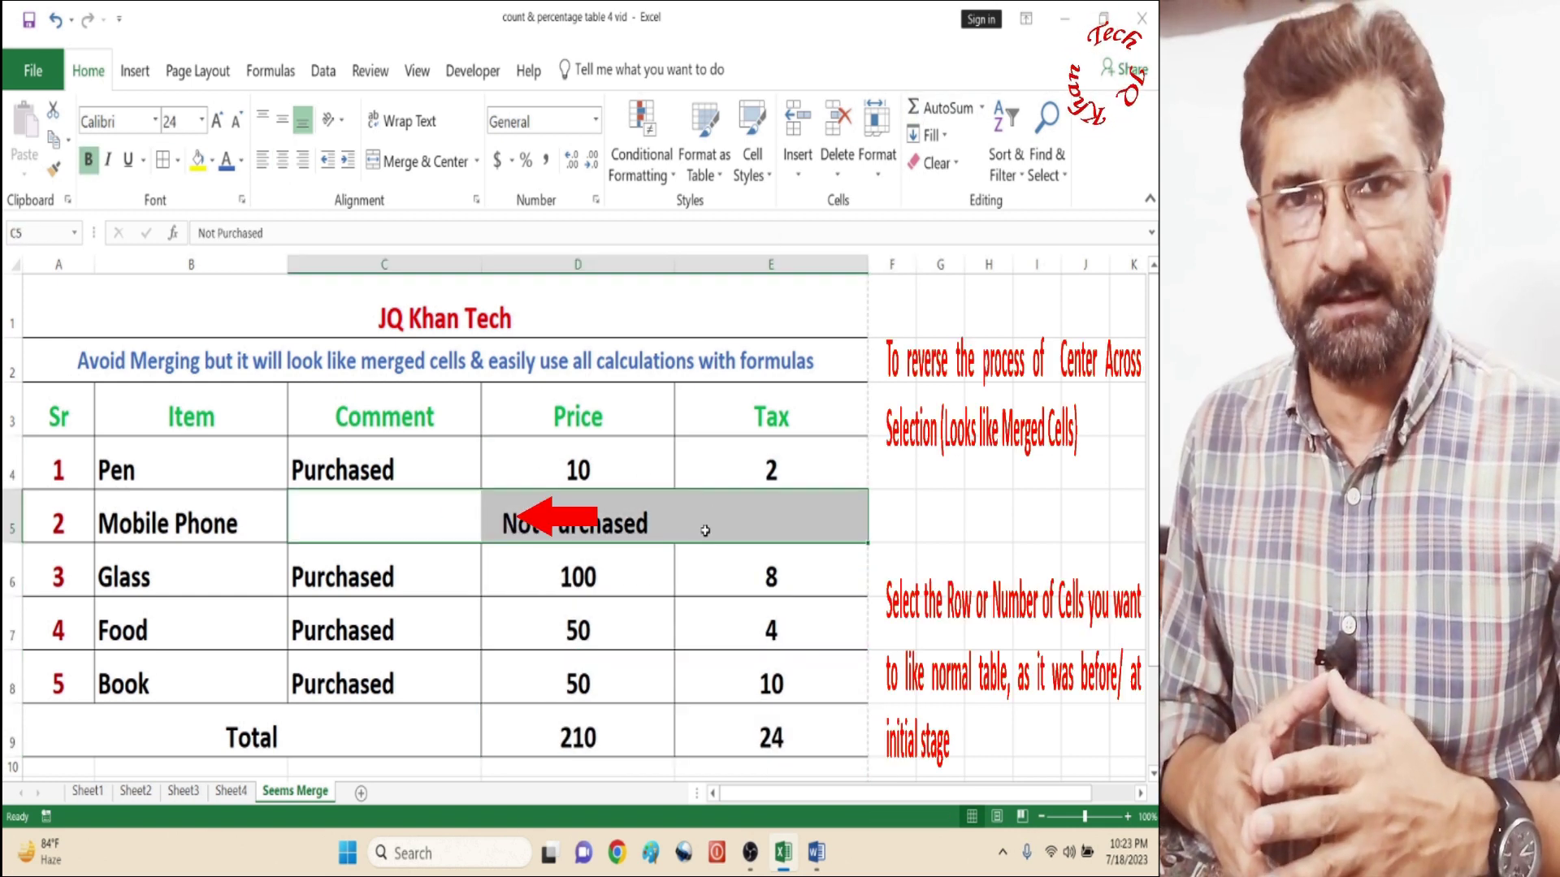
{"action": "key", "text": "ctrl+1"}
{"action": "left_click", "coordinate": [699, 307]}
{"action": "left_click", "coordinate": [682, 322]}
{"action": "left_click", "coordinate": [891, 696]}
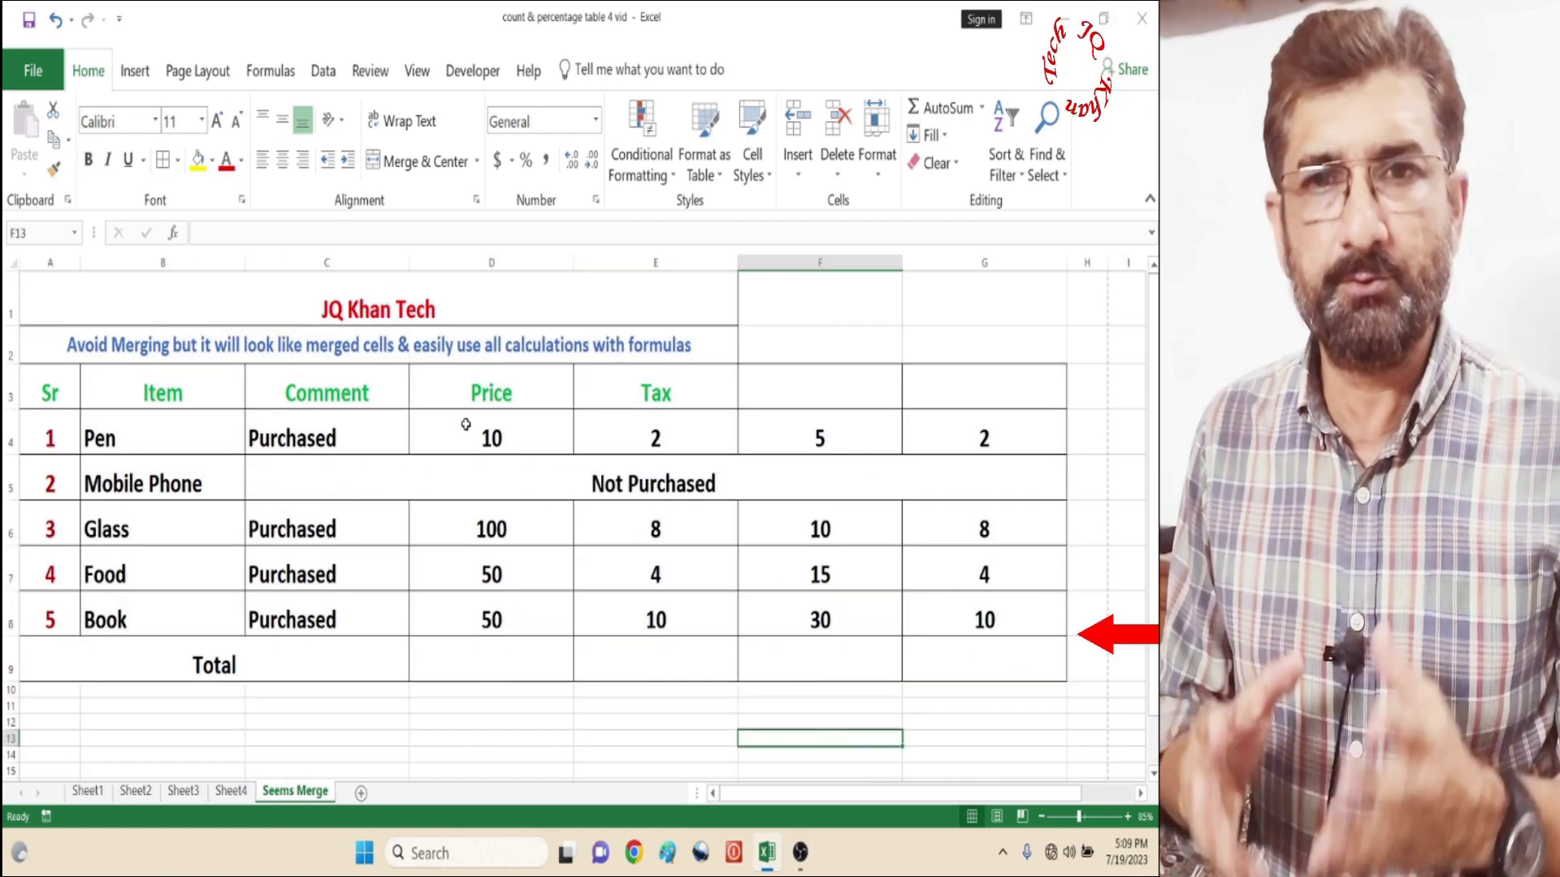
AutoSum D4:G9 to fill the Total row, then inspect cells G5 through E5.
{"action": "left_click_drag", "start_coordinate": [491, 439], "coordinate": [965, 652]}
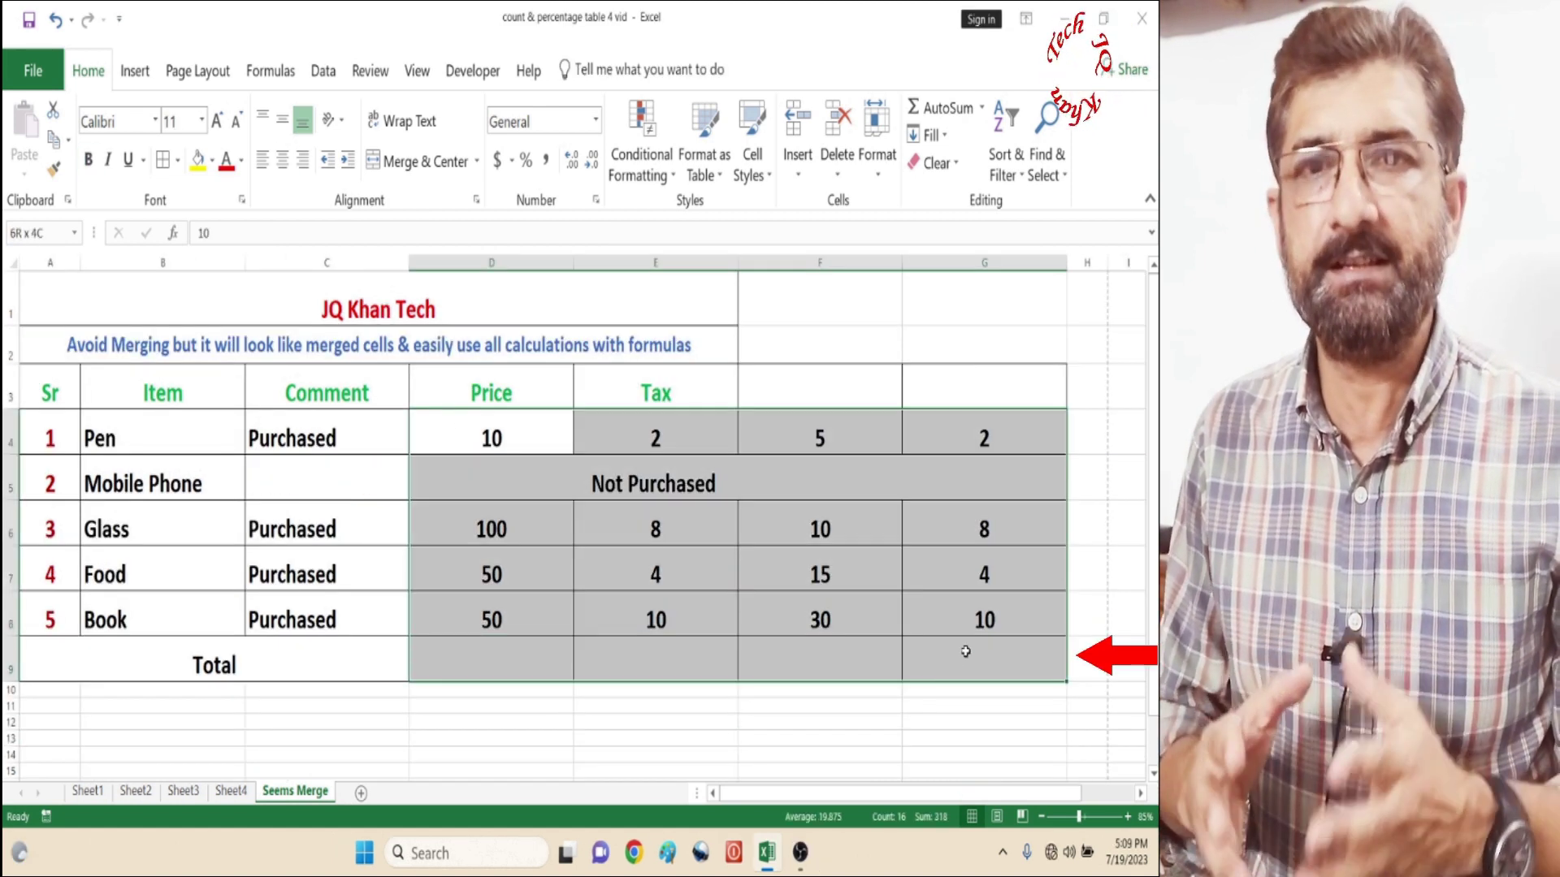
{"action": "left_click", "coordinate": [943, 108]}
{"action": "left_click", "coordinate": [484, 727]}
{"action": "left_click", "coordinate": [990, 476]}
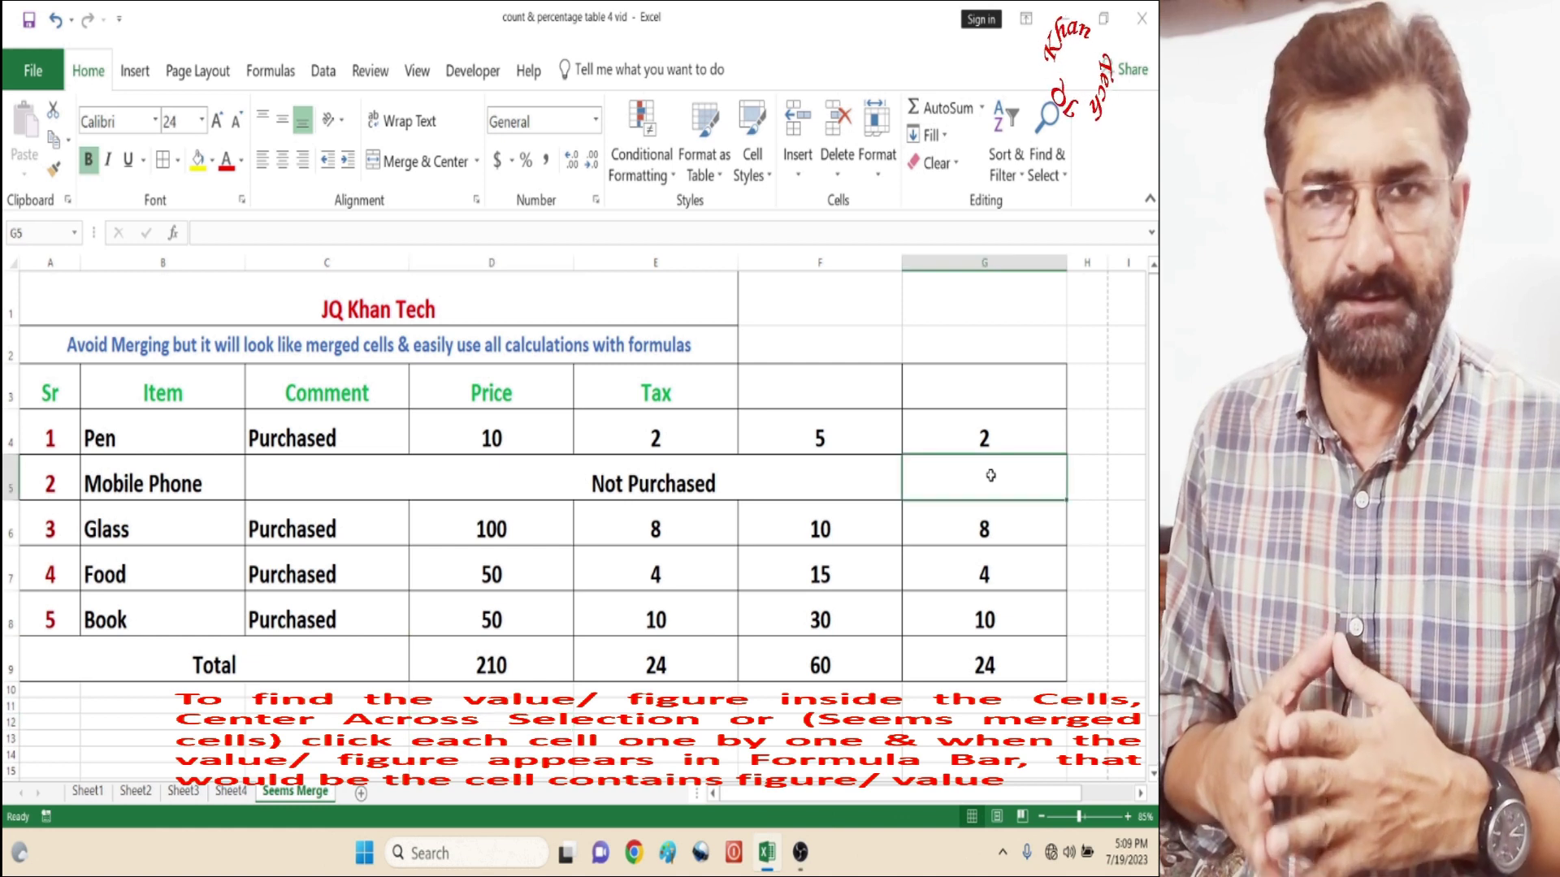
{"action": "key", "text": "Left"}
{"action": "key", "text": "Left"}
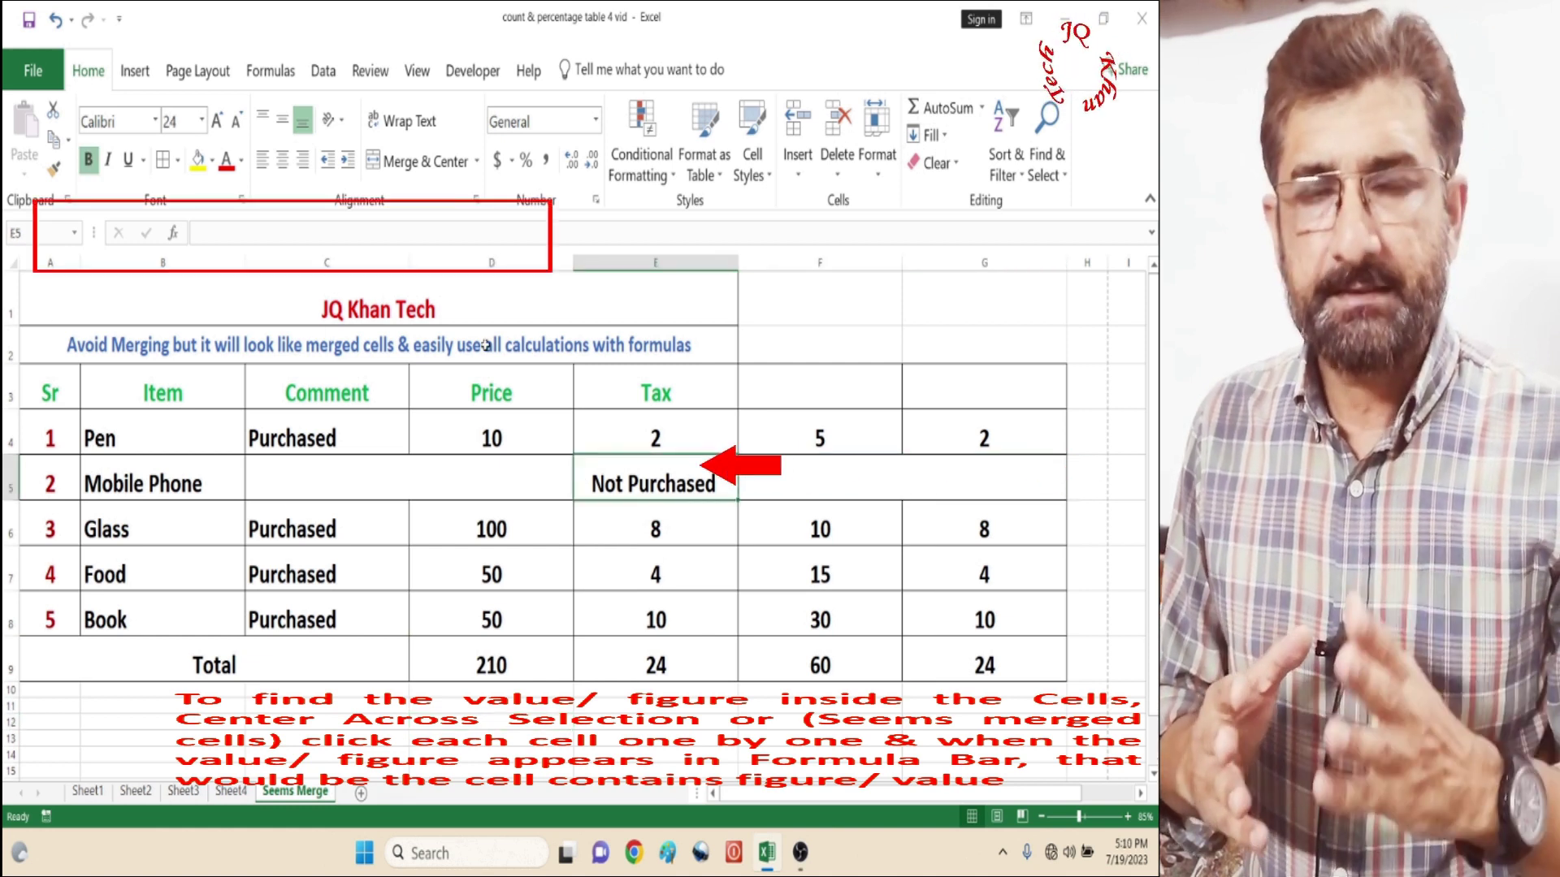
{"action": "key", "text": "Left"}
{"action": "key", "text": "Left"}
Enter 2, 5, 20 and 10 into G5, F5, E5 and D5, then restore Excel and select D7.
{"action": "left_click", "coordinate": [981, 487]}
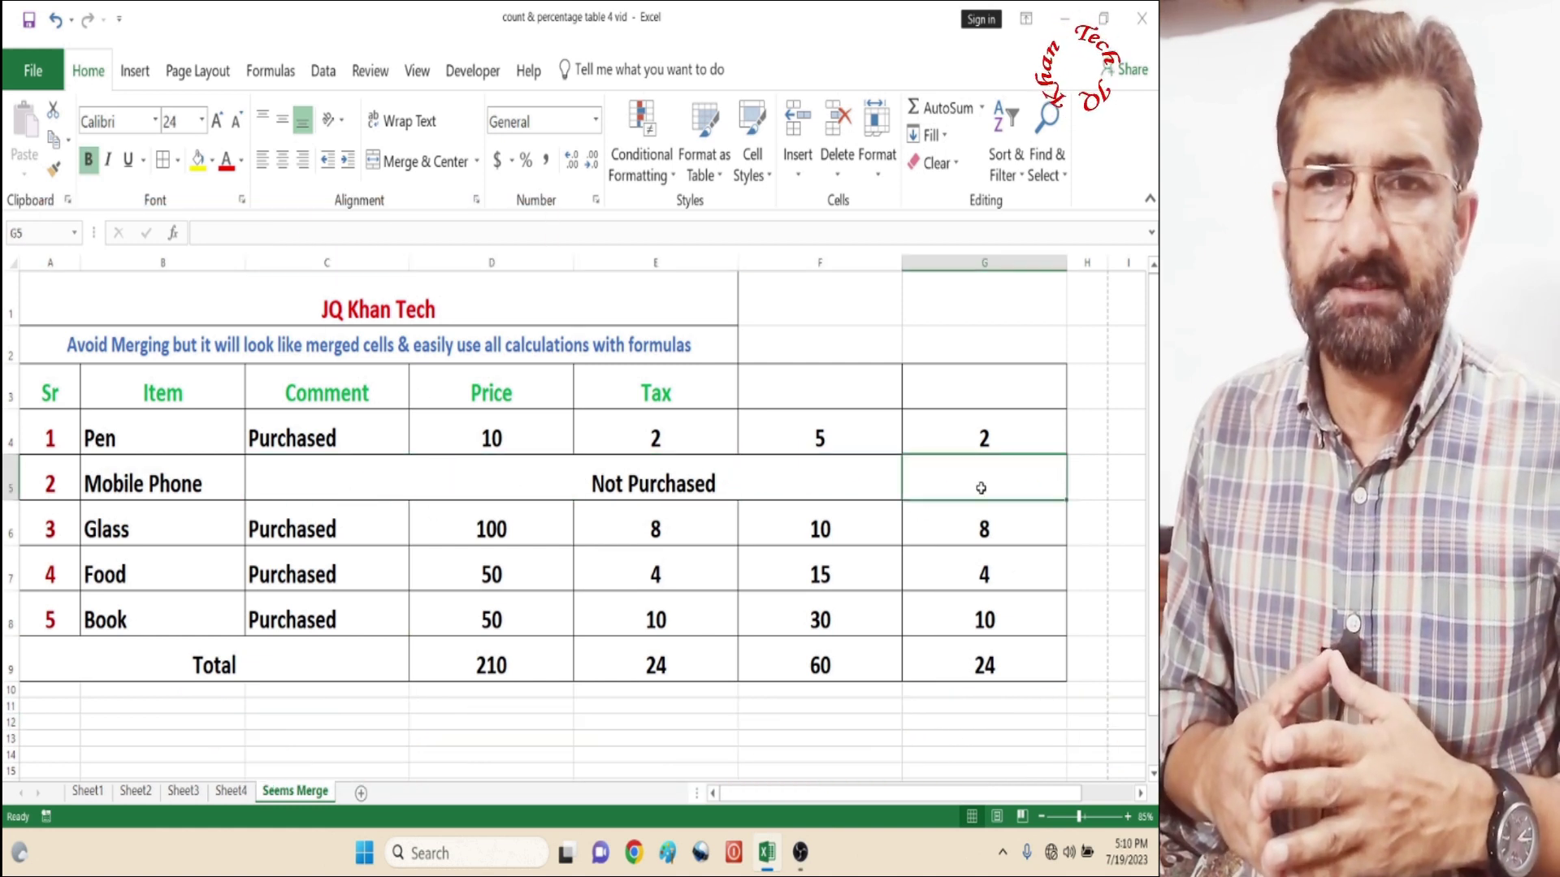
{"action": "type", "text": "2"}
{"action": "key", "text": "Left"}
{"action": "type", "text": "5"}
{"action": "key", "text": "Left"}
{"action": "type", "text": "20"}
{"action": "key", "text": "Return"}
{"action": "key", "text": "Up"}
{"action": "key", "text": "Left"}
{"action": "type", "text": "10"}
{"action": "key", "text": "Return"}
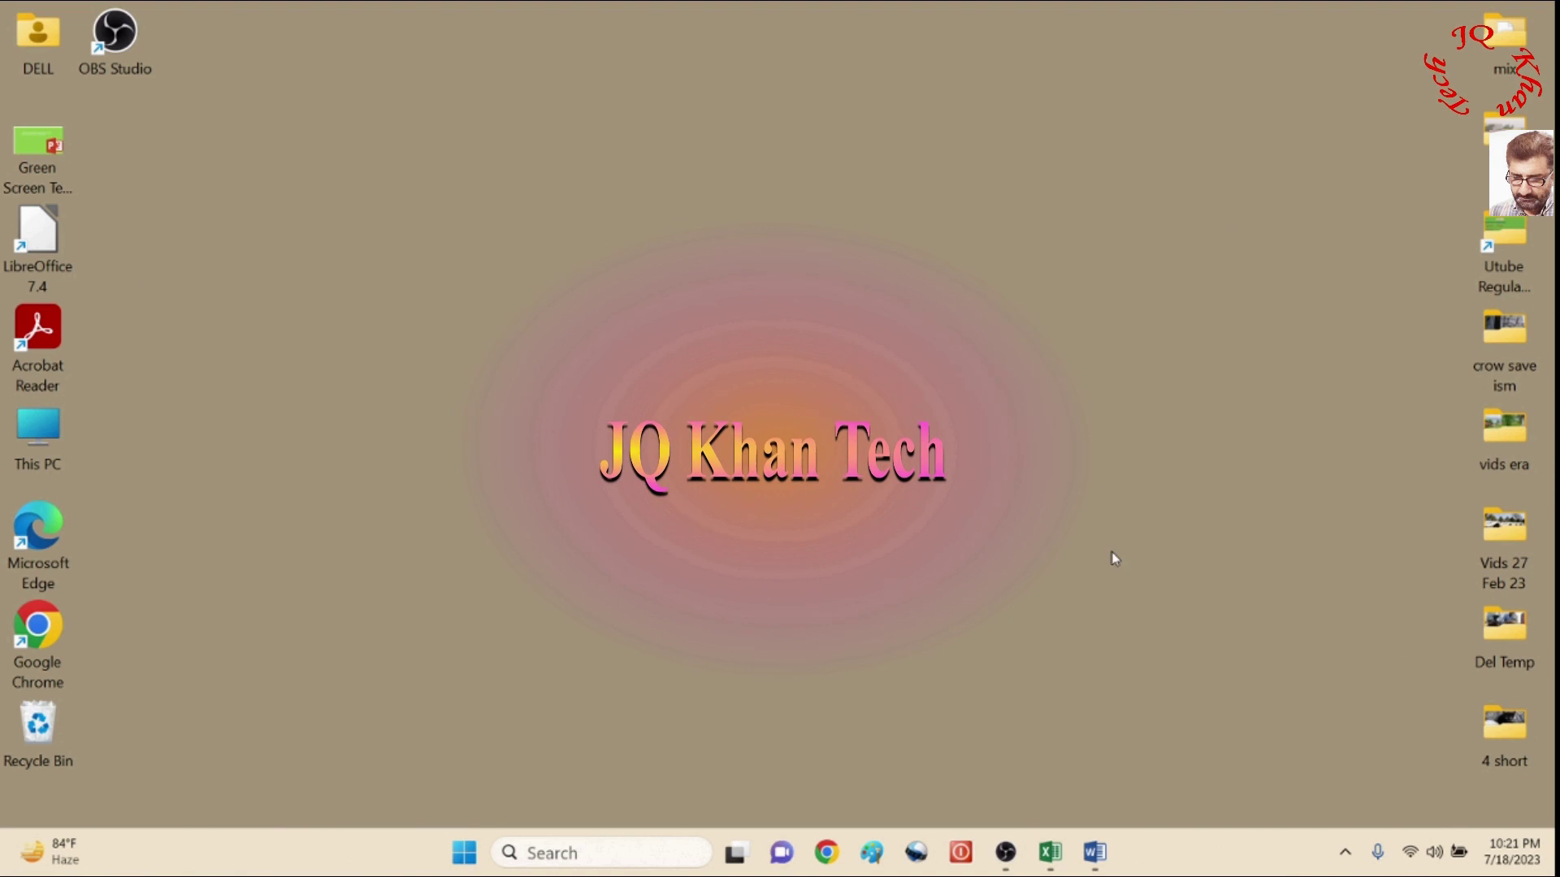
{"action": "left_click", "coordinate": [1050, 853]}
{"action": "left_click", "coordinate": [851, 626]}
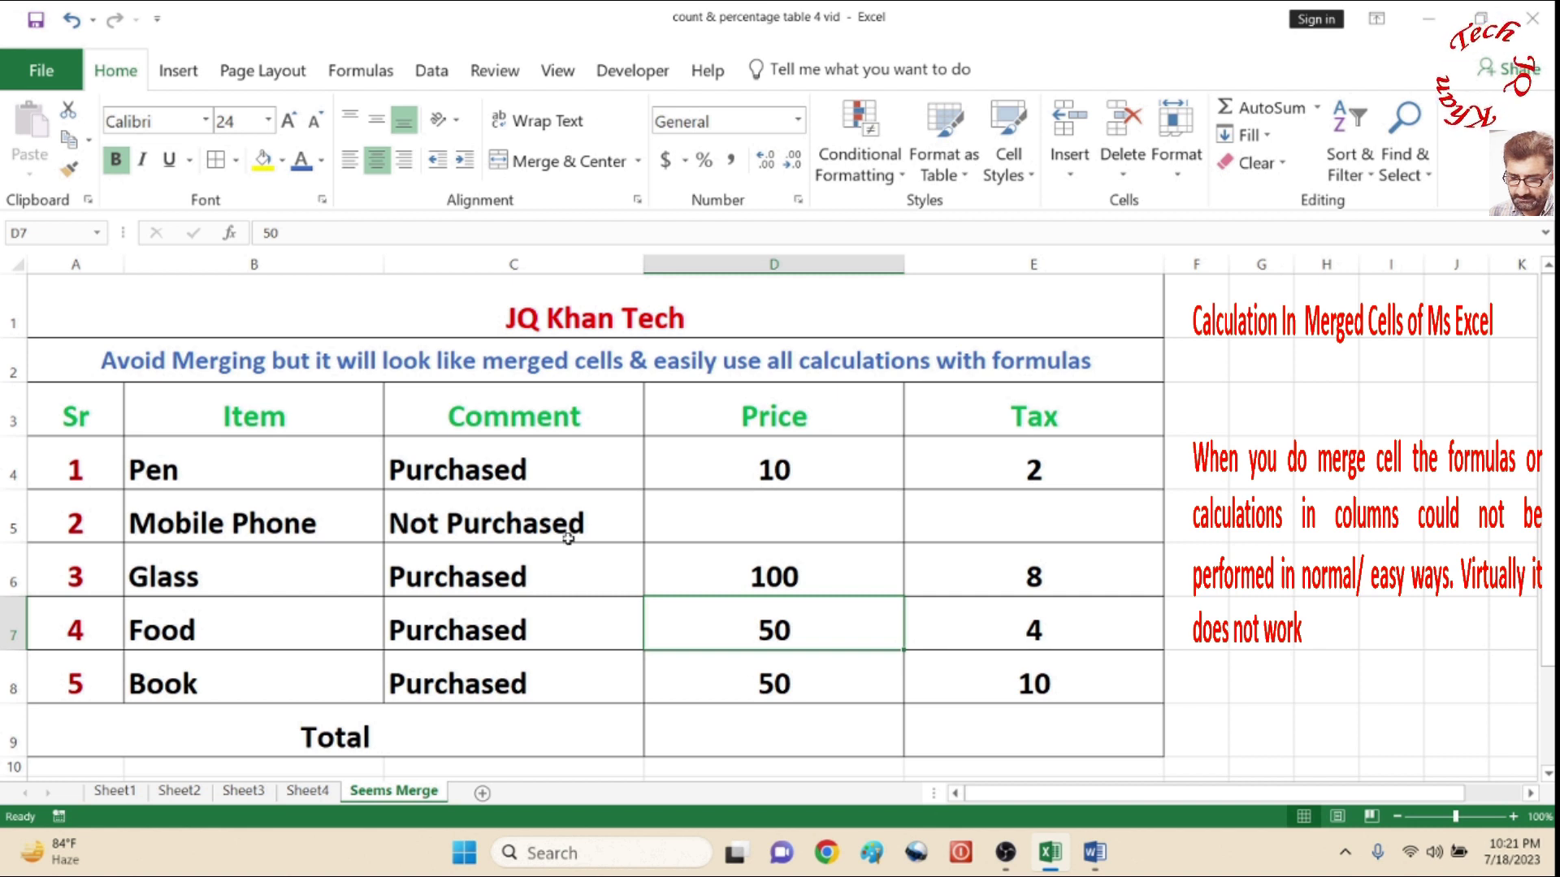
Merge & Center C5:E5 so Not Purchased spans the row.
{"action": "left_click_drag", "start_coordinate": [569, 520], "coordinate": [952, 516]}
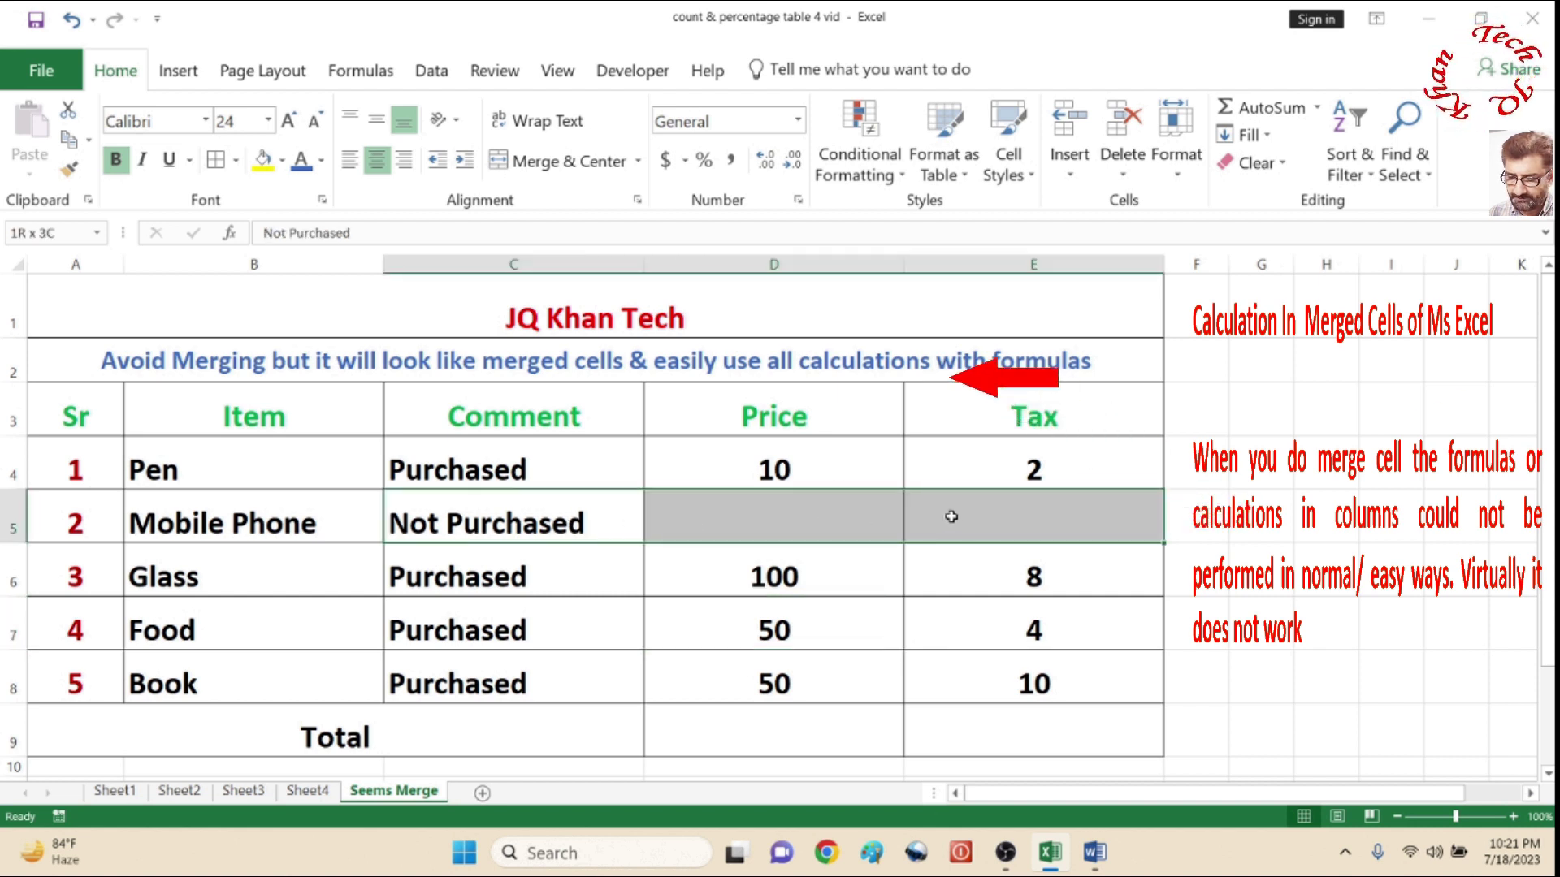
{"action": "left_click", "coordinate": [576, 165]}
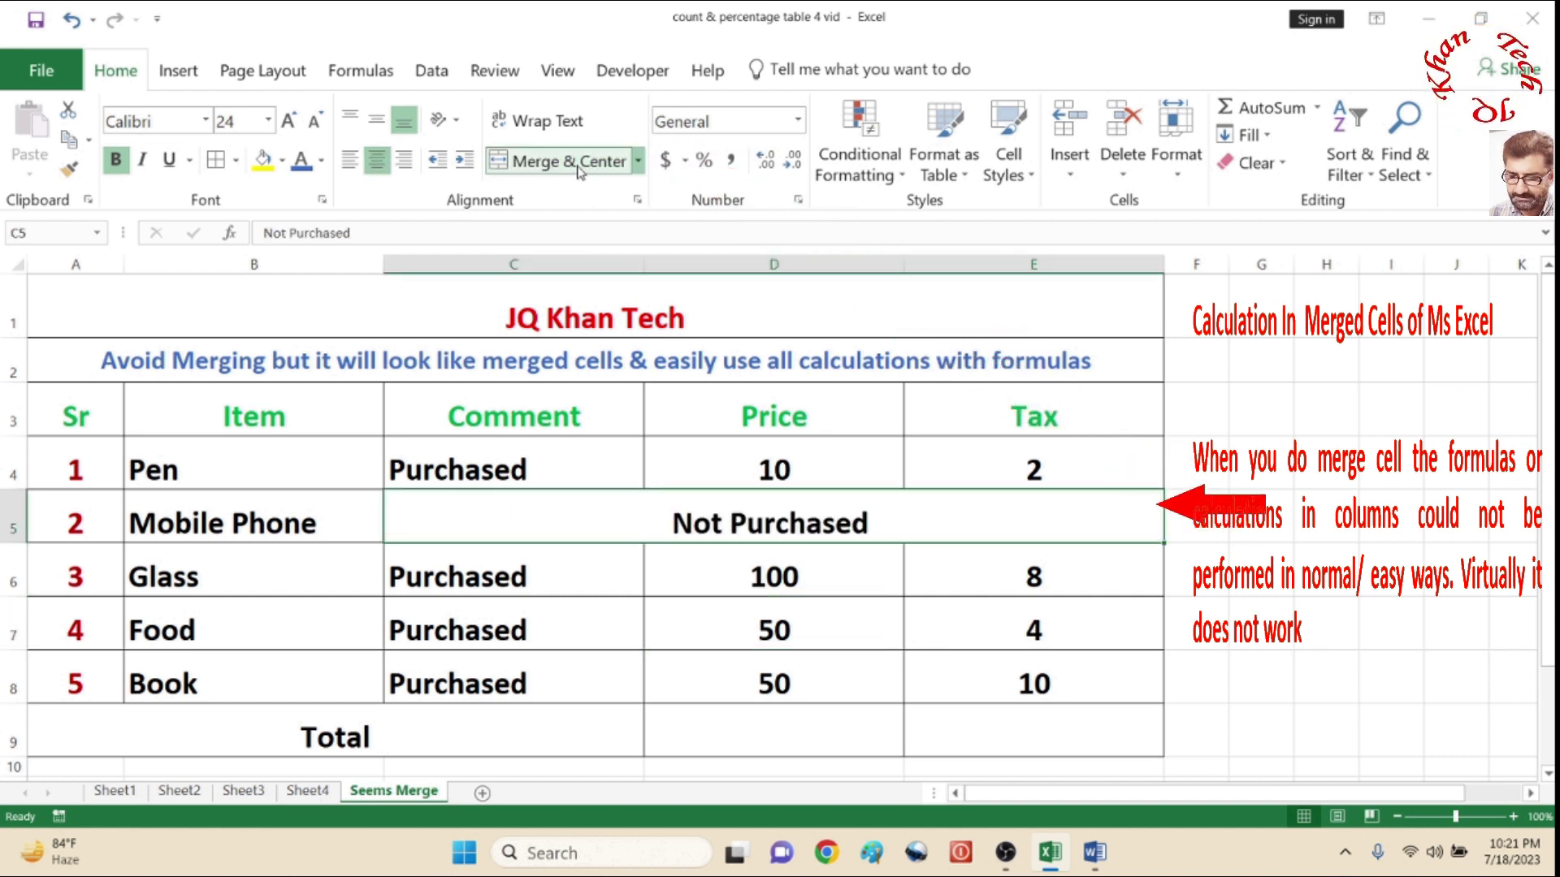
{"action": "left_click", "coordinate": [1269, 681]}
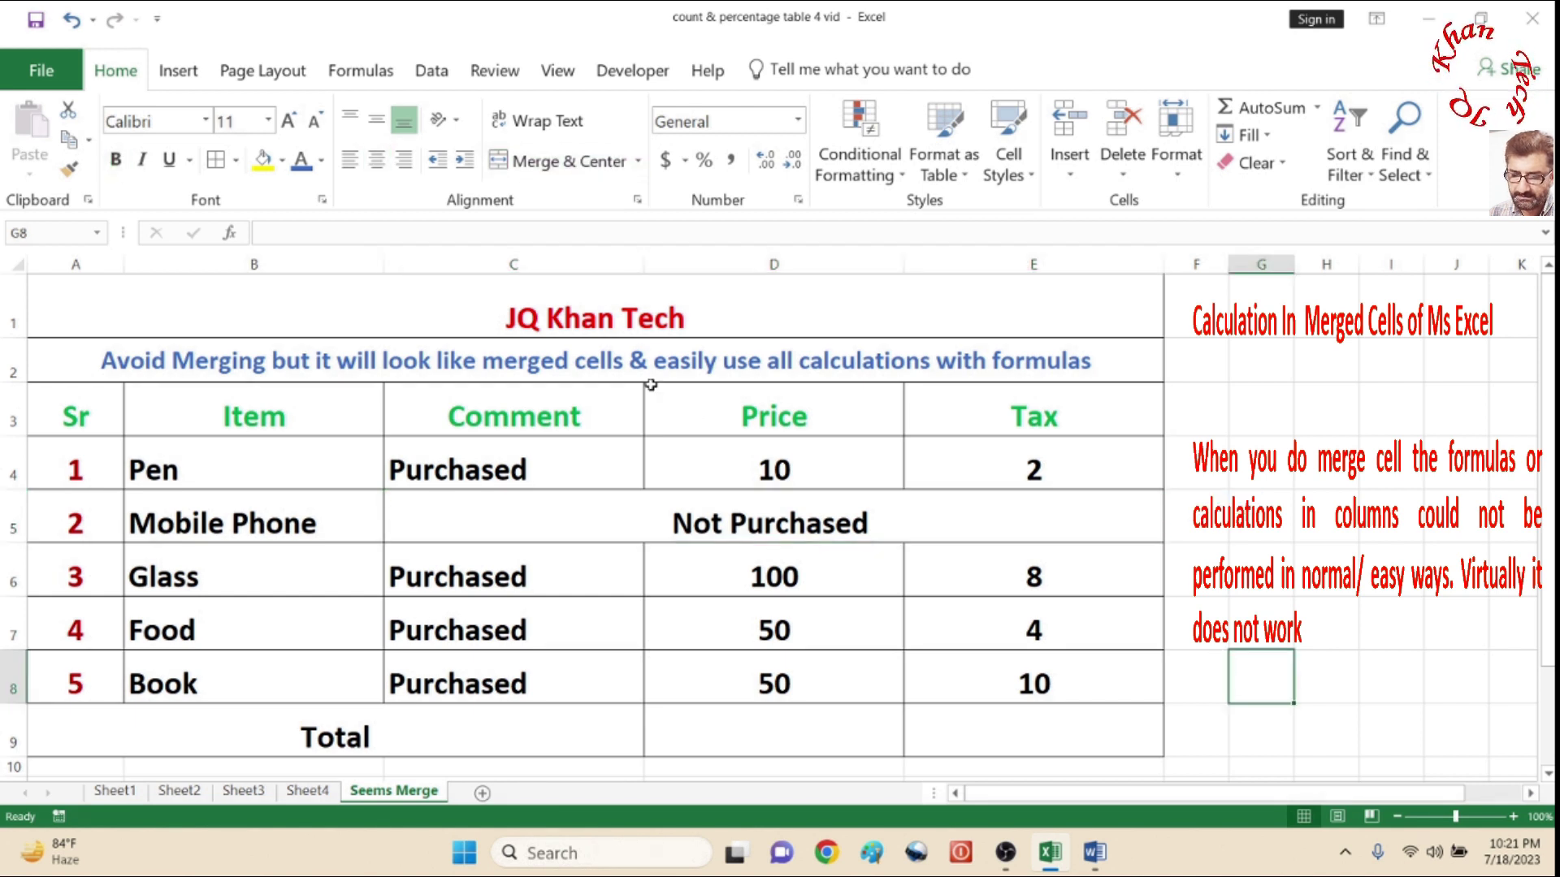
Begin a =COUNT( formula in D9 over C4:E8, then cancel it.
{"action": "left_click_drag", "start_coordinate": [741, 467], "coordinate": [768, 691]}
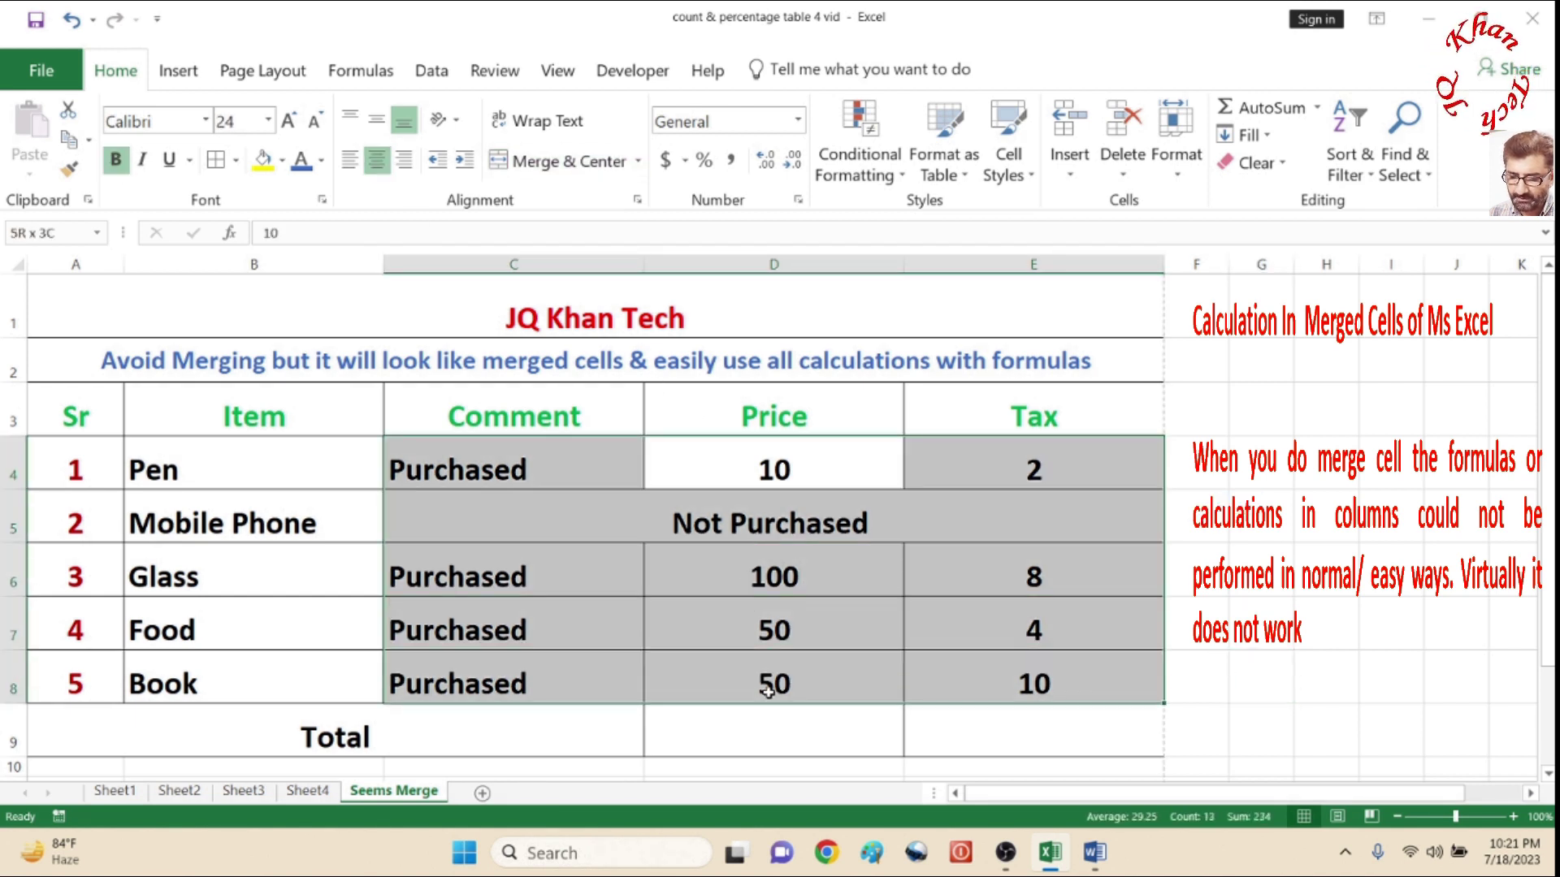
{"action": "left_click", "coordinate": [762, 741]}
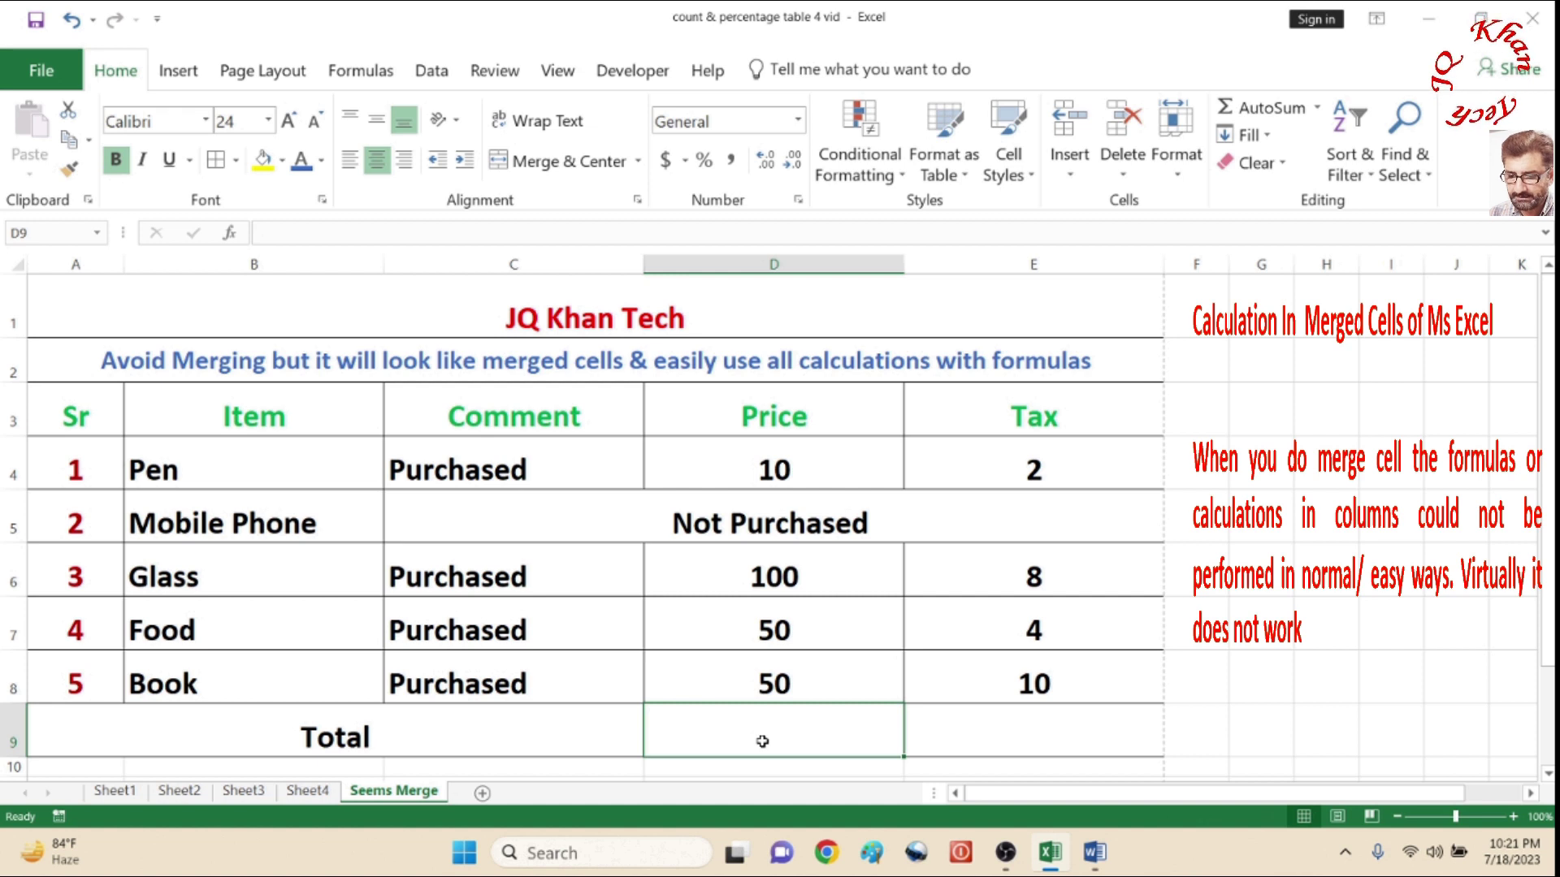
{"action": "type", "text": "=count"}
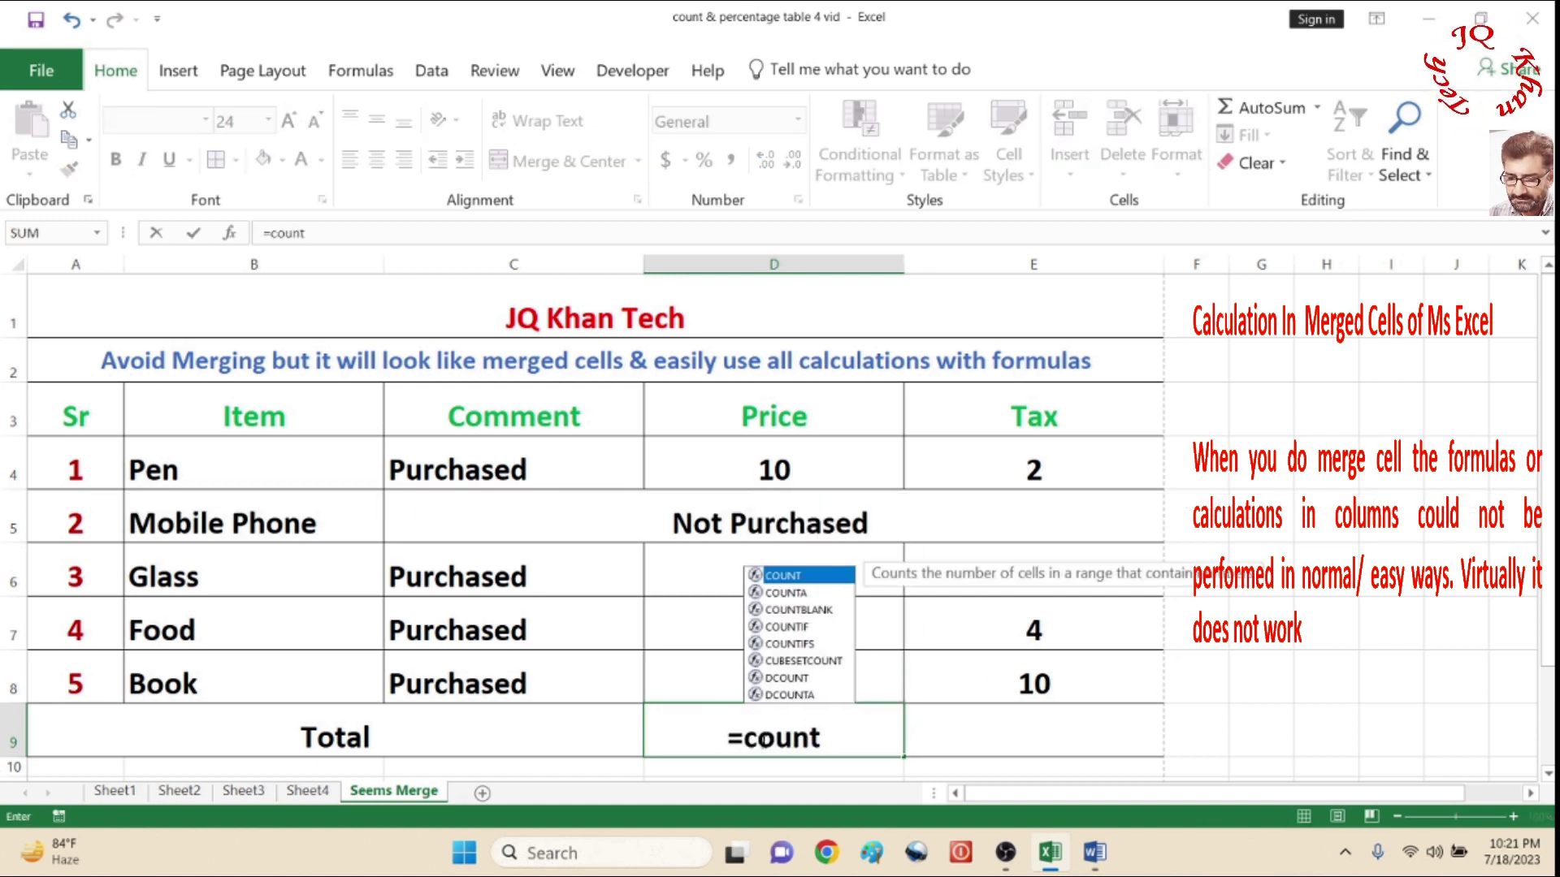
{"action": "type", "text": "("}
{"action": "left_click_drag", "start_coordinate": [806, 469], "coordinate": [804, 653]}
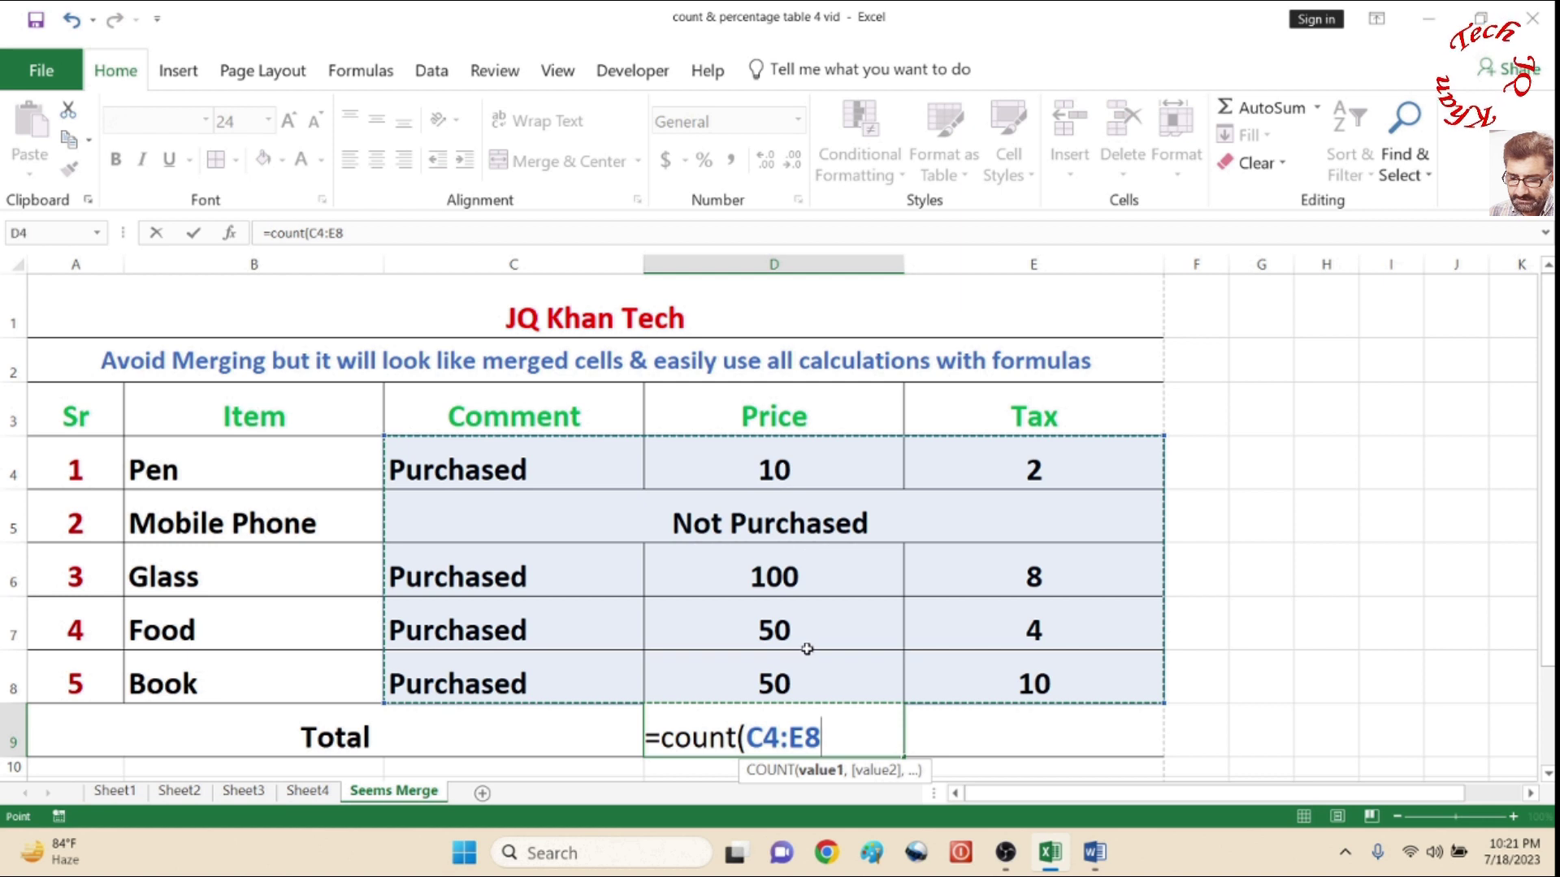
{"action": "key", "text": "Escape"}
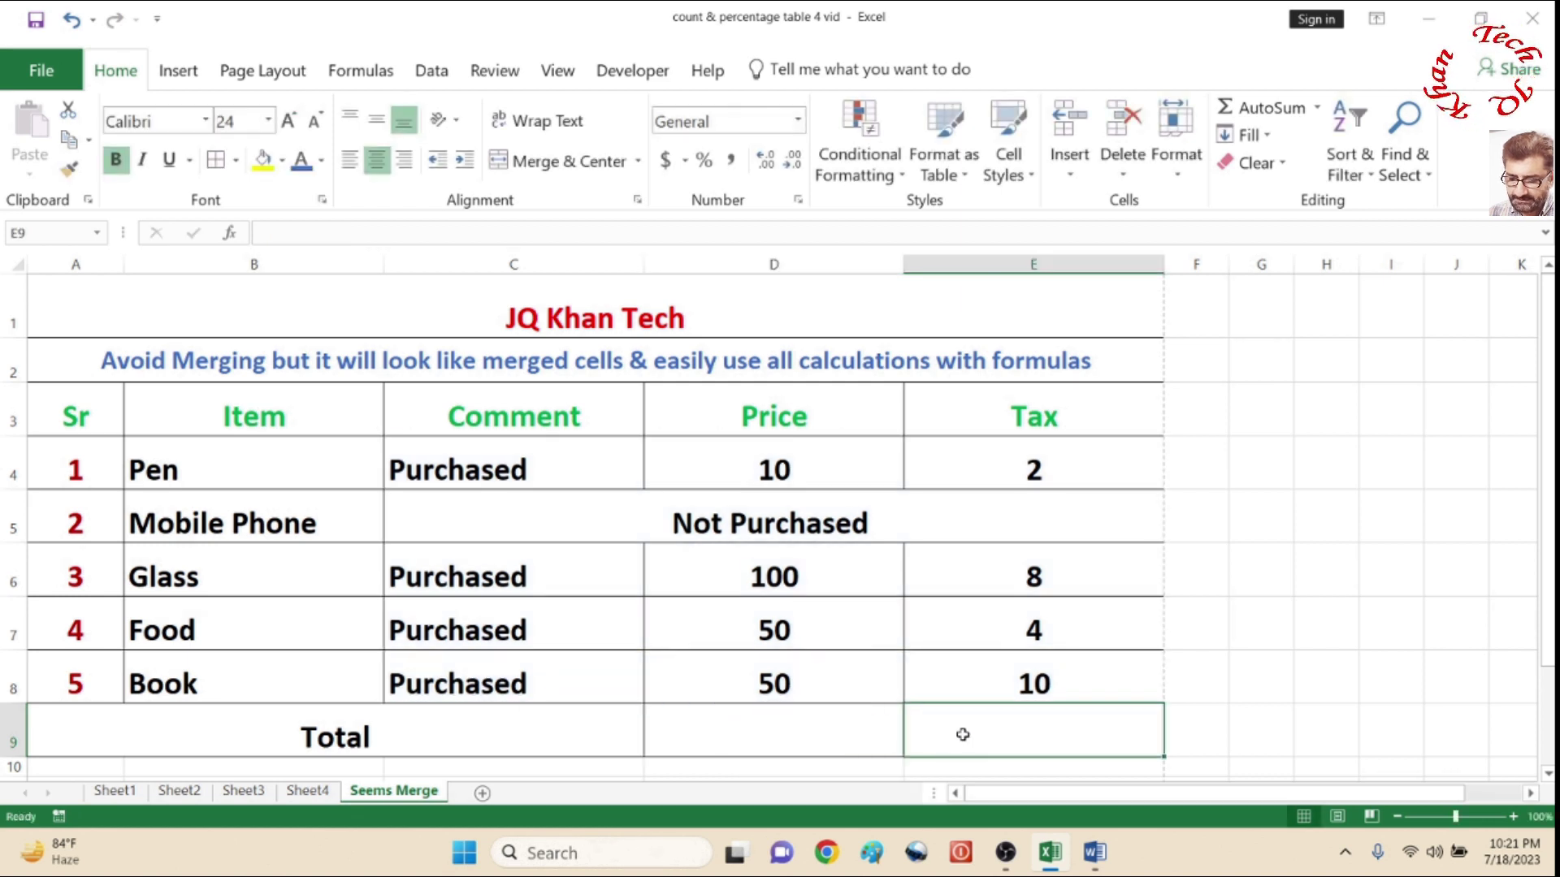
Unmerge the Not Purchased cell, confirm D5 is empty, and reselect C5:E5.
{"action": "left_click", "coordinate": [788, 520]}
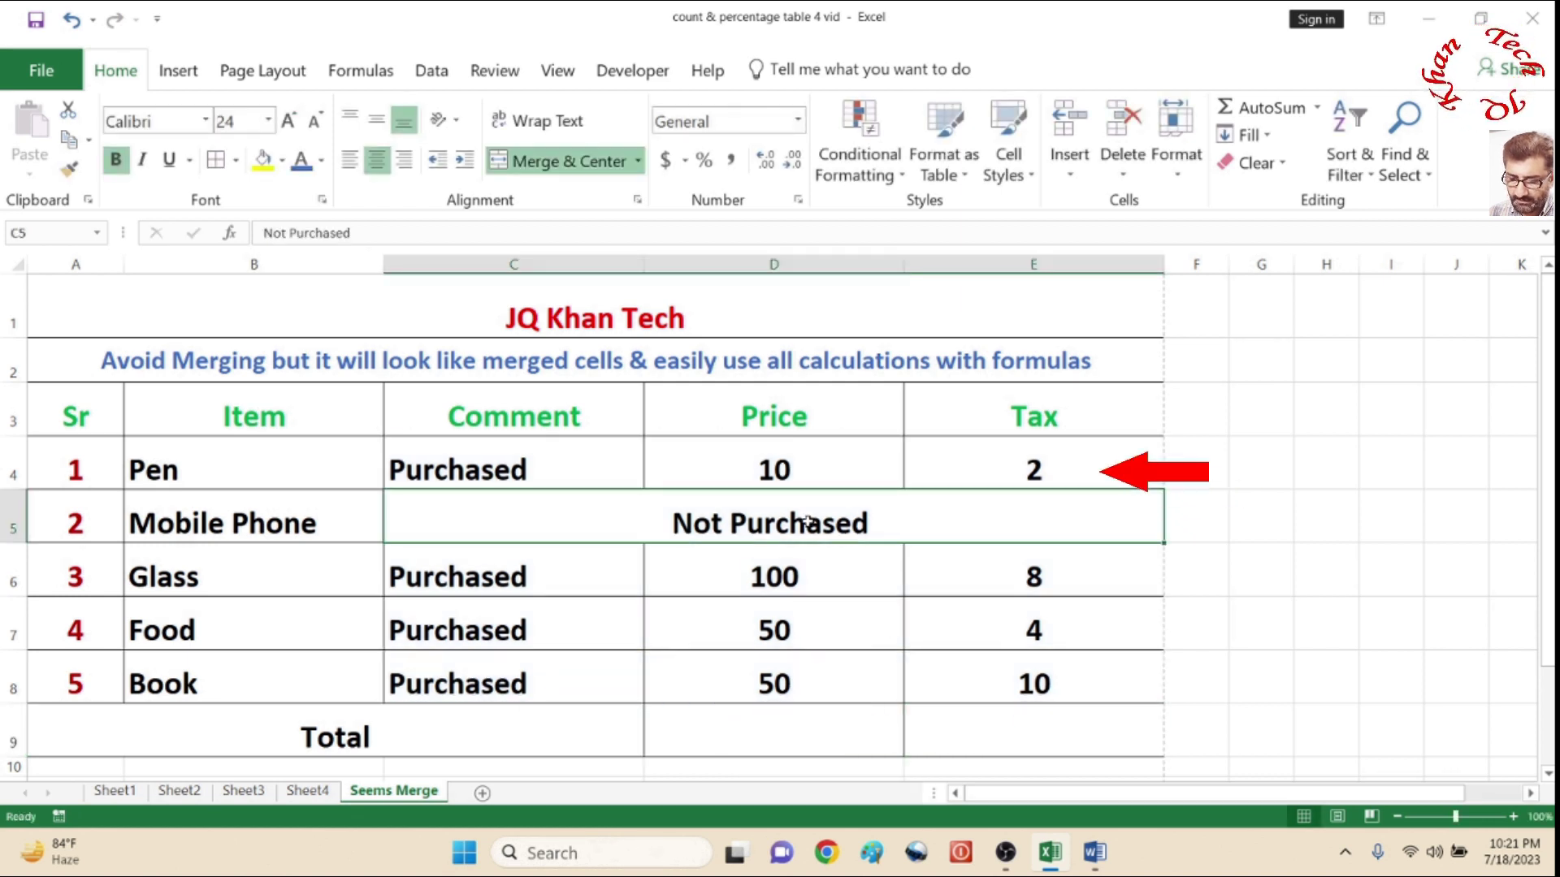
{"action": "left_click", "coordinate": [524, 161]}
{"action": "left_click", "coordinate": [846, 521]}
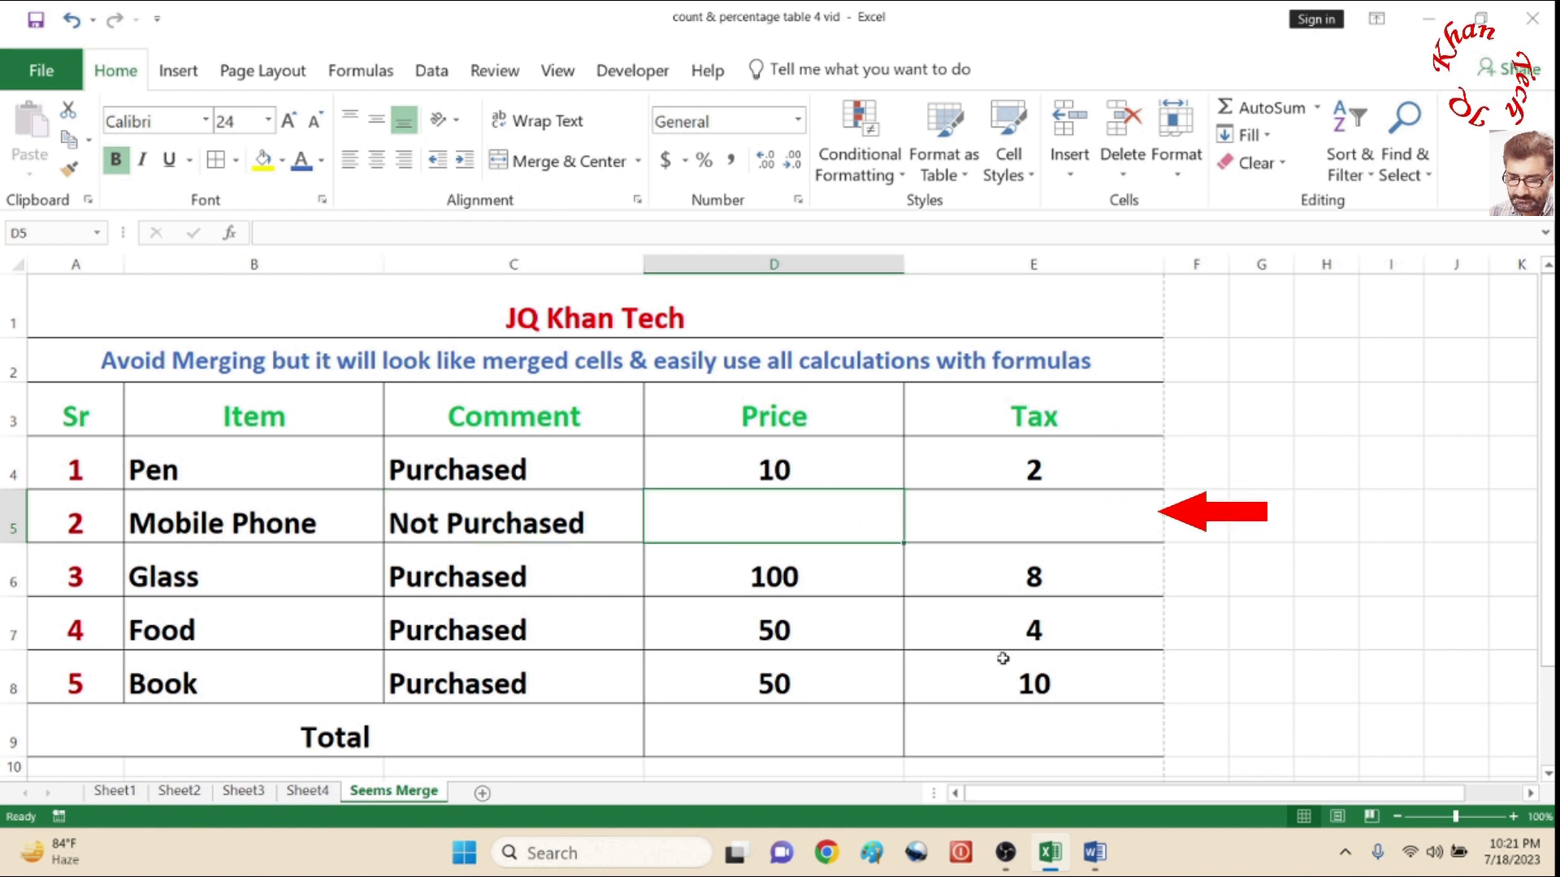
{"action": "left_click", "coordinate": [1279, 575]}
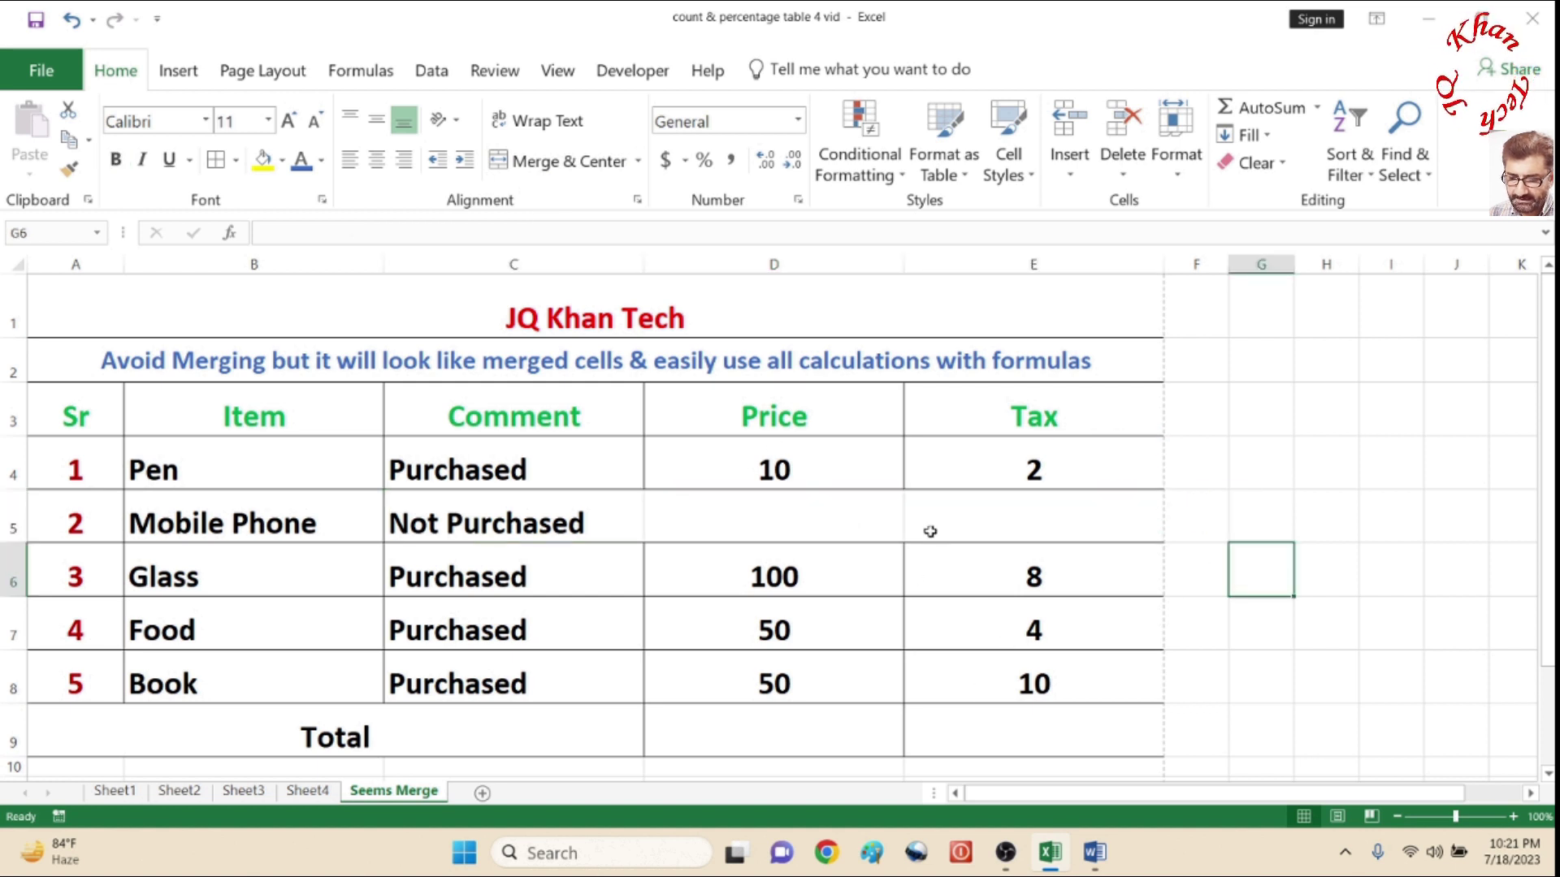
{"action": "left_click_drag", "start_coordinate": [515, 416], "coordinate": [940, 706]}
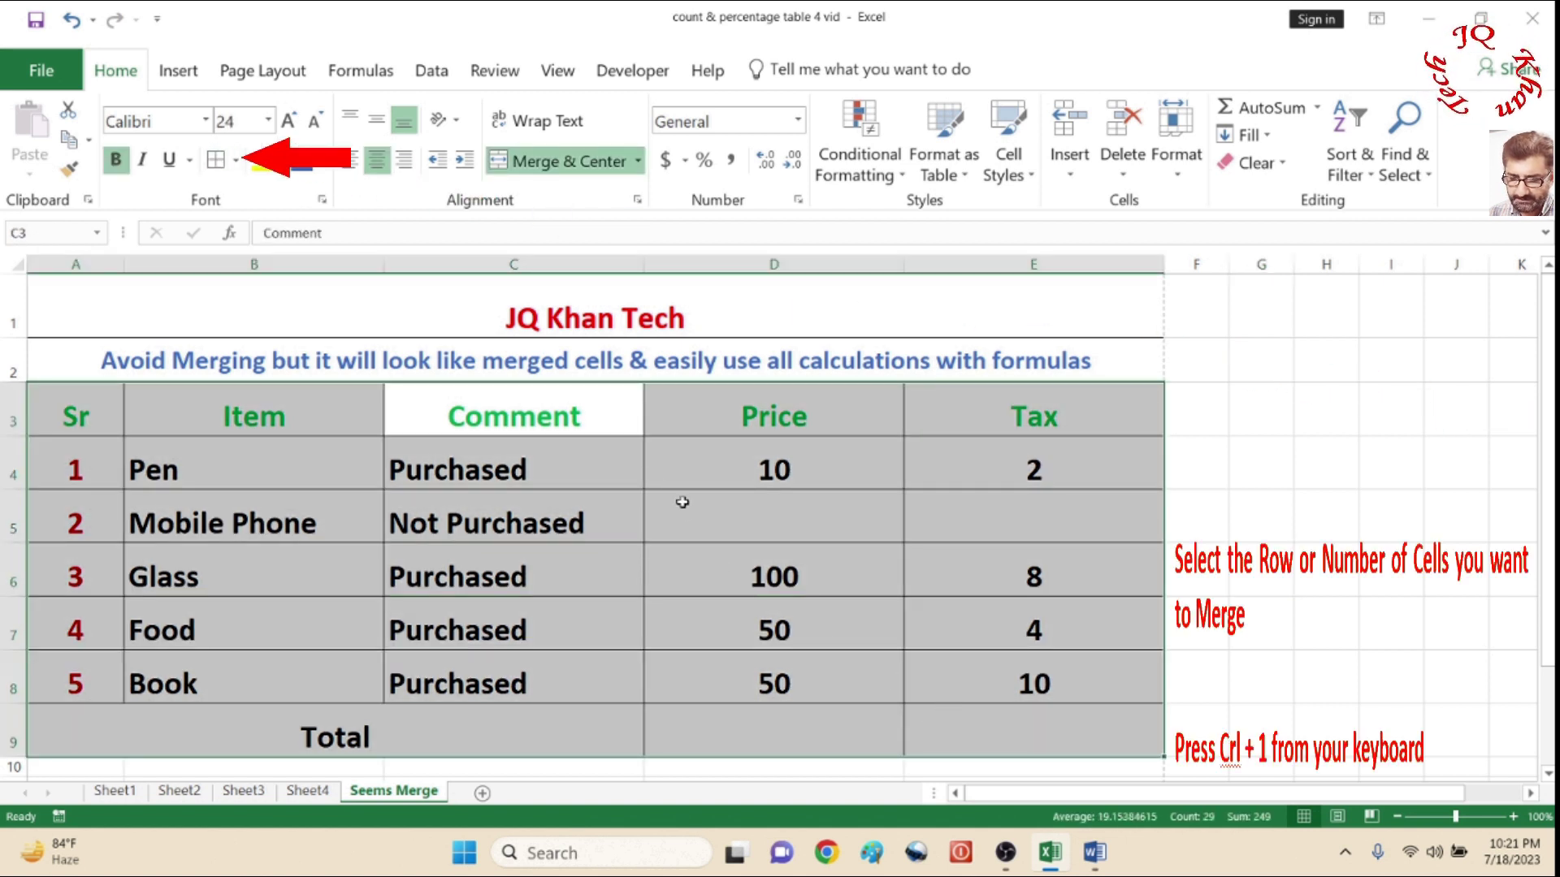
{"action": "left_click", "coordinate": [694, 523]}
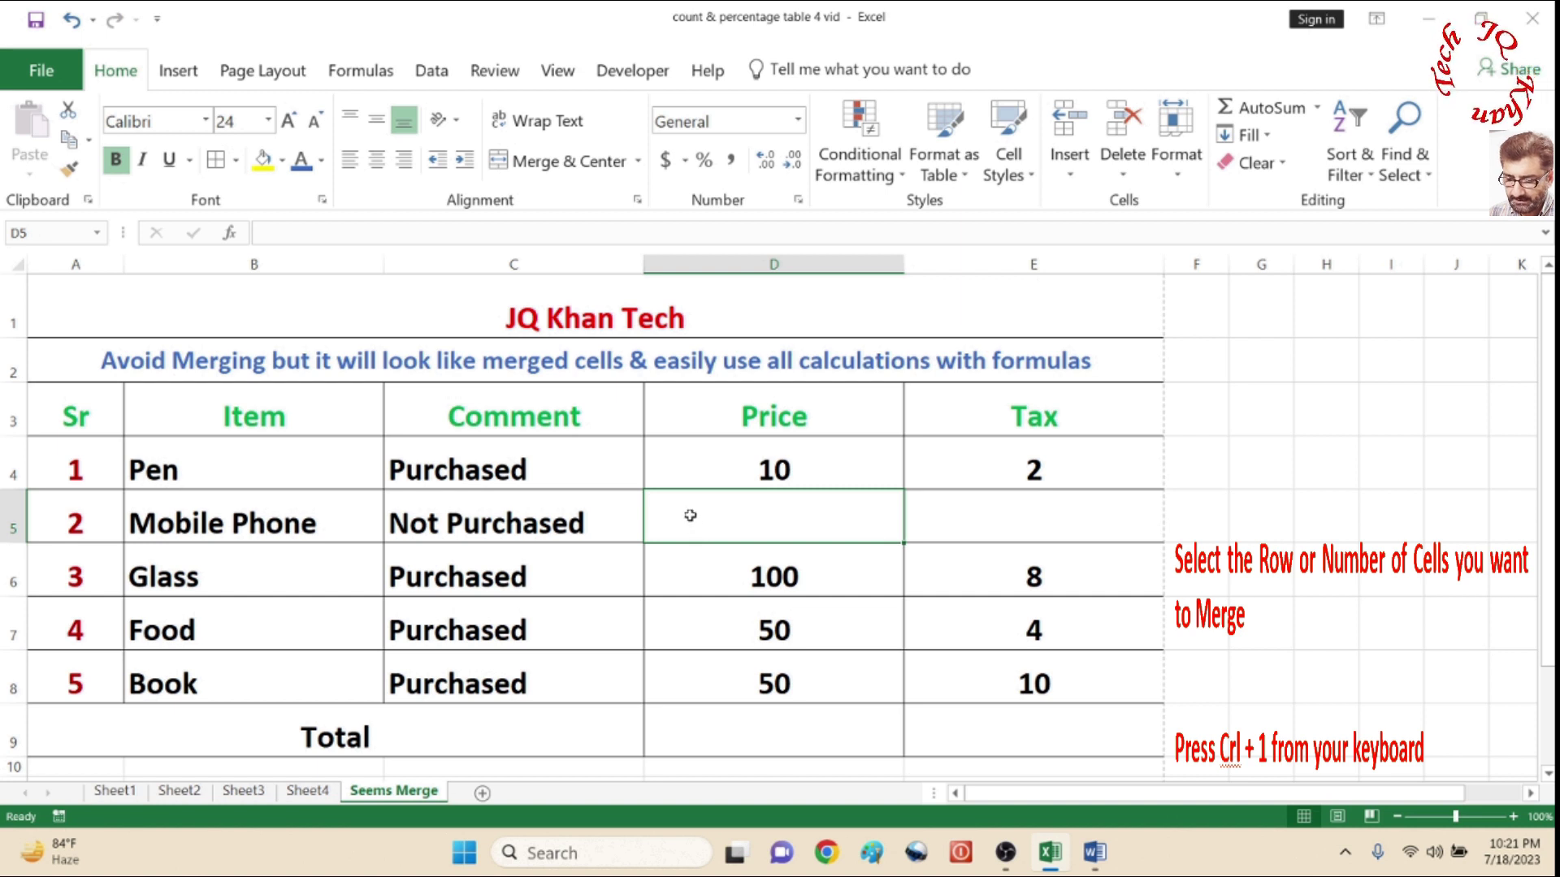
{"action": "left_click_drag", "start_coordinate": [540, 503], "coordinate": [978, 536]}
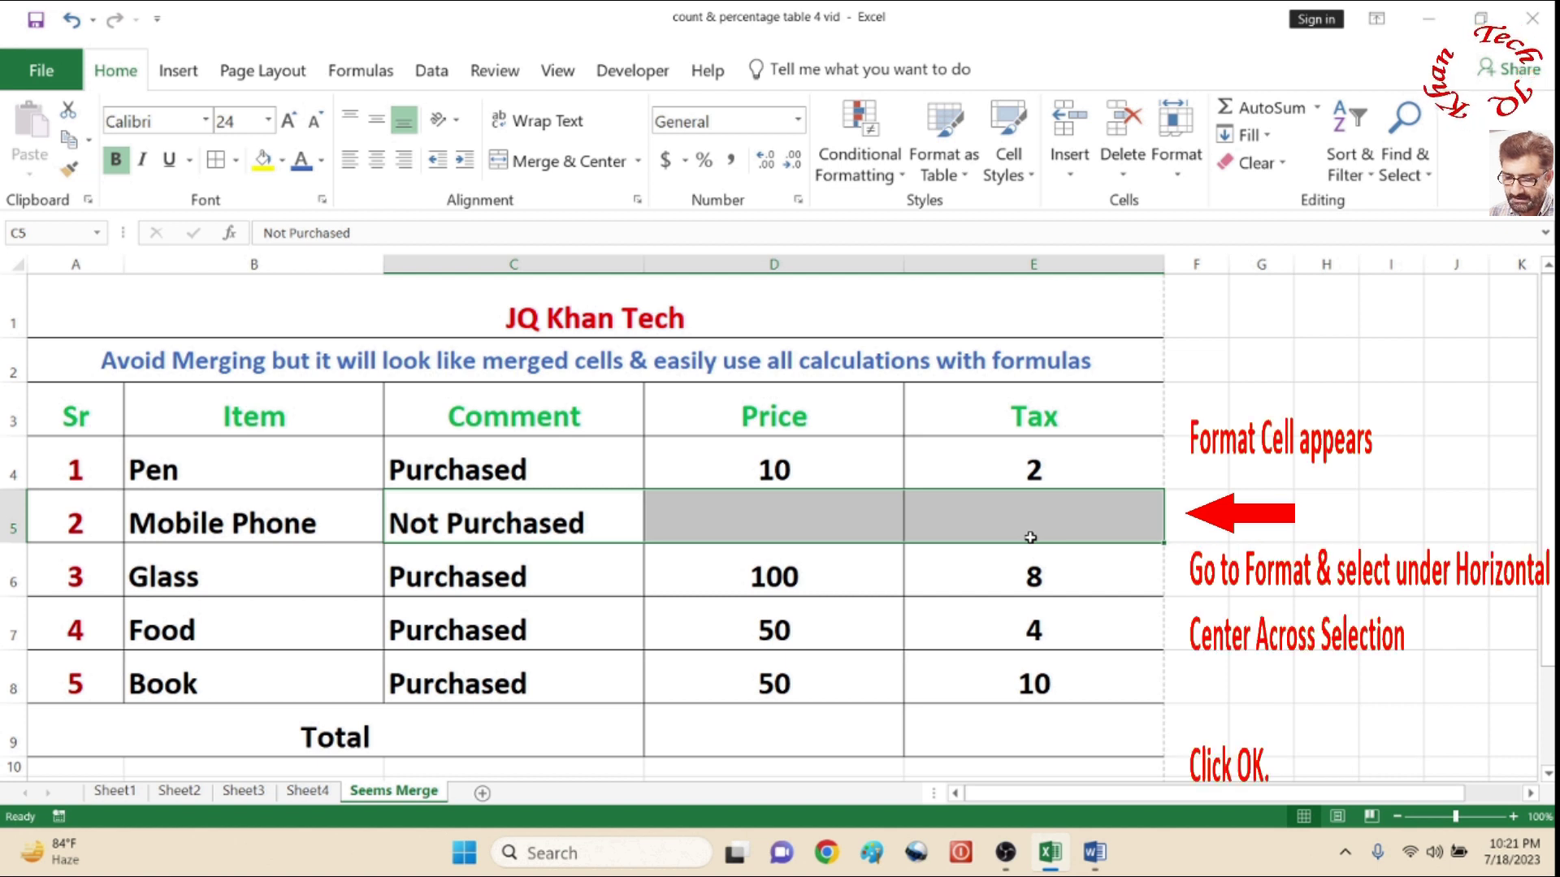
Set C5:E5's horizontal alignment to Center Across Selection in Format Cells.
{"action": "key", "text": "ctrl+1"}
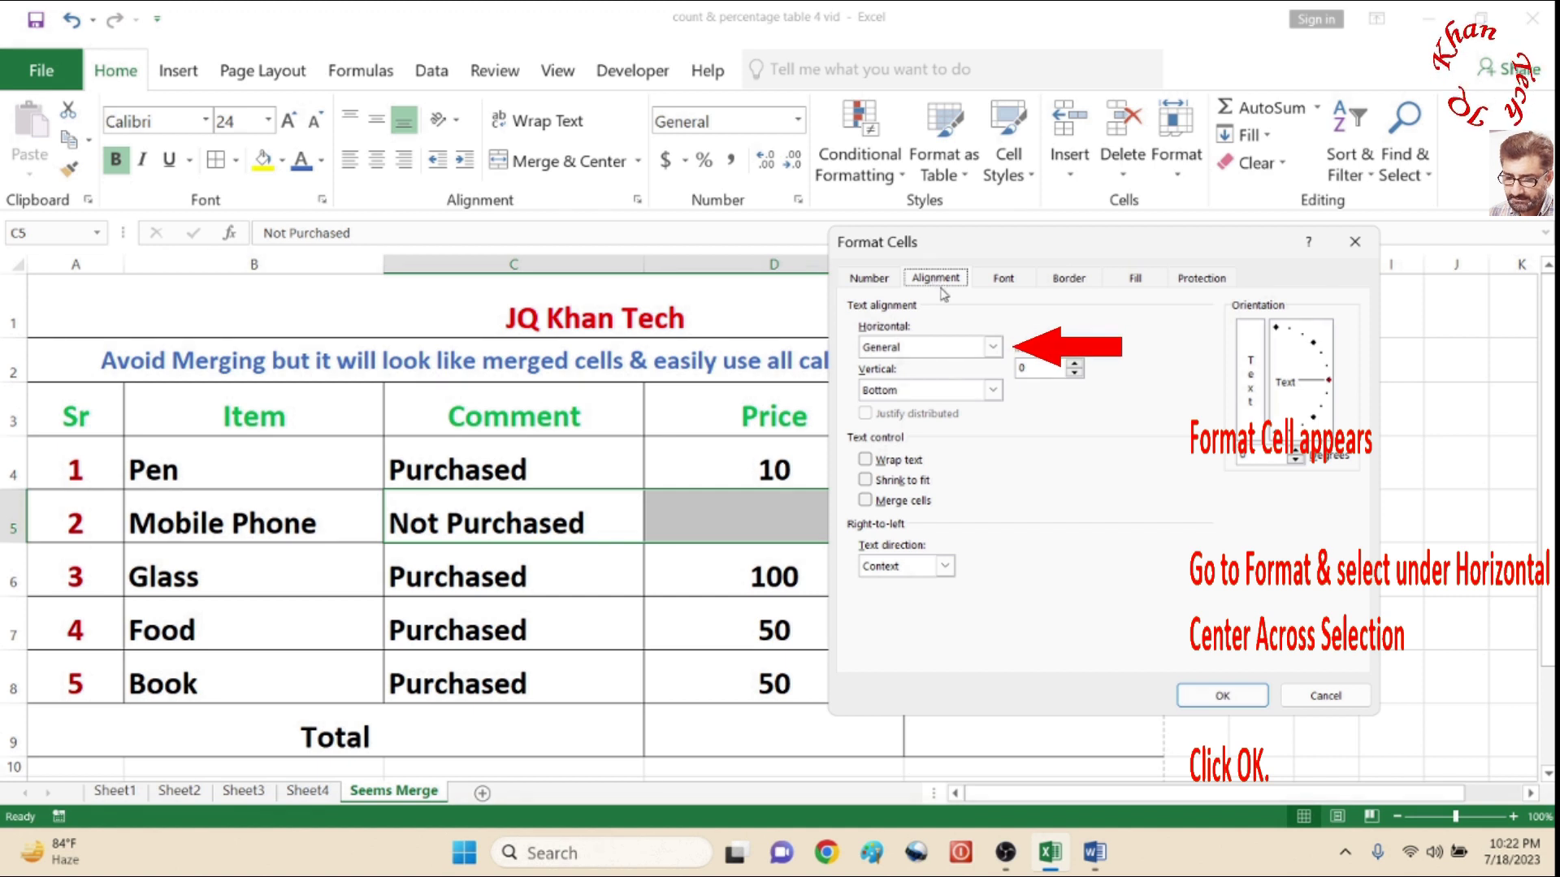
{"action": "left_click", "coordinate": [993, 347]}
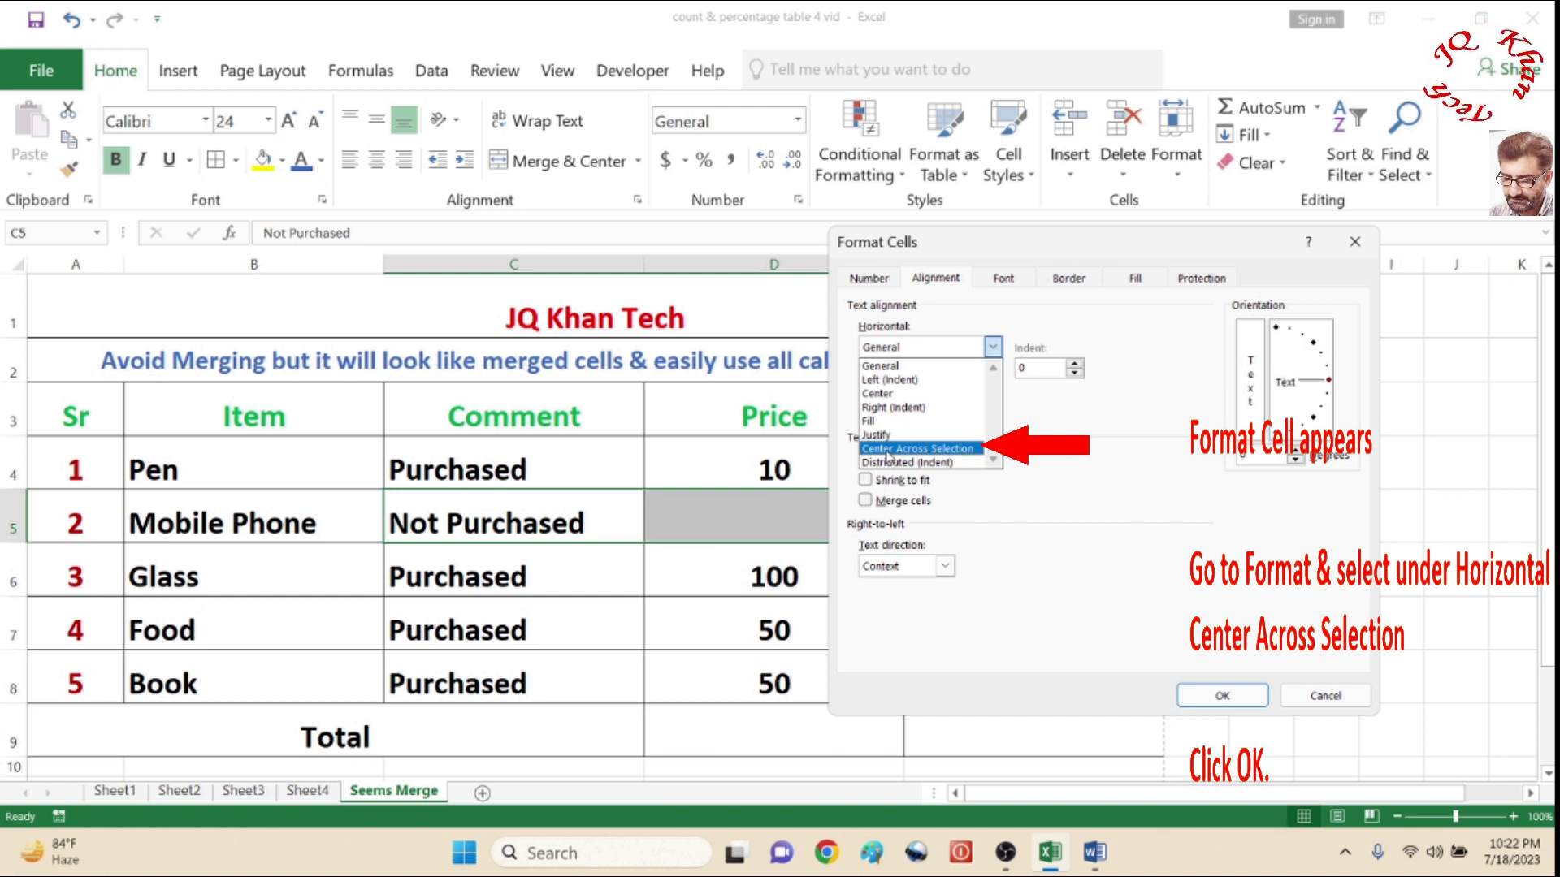
{"action": "left_click", "coordinate": [973, 452]}
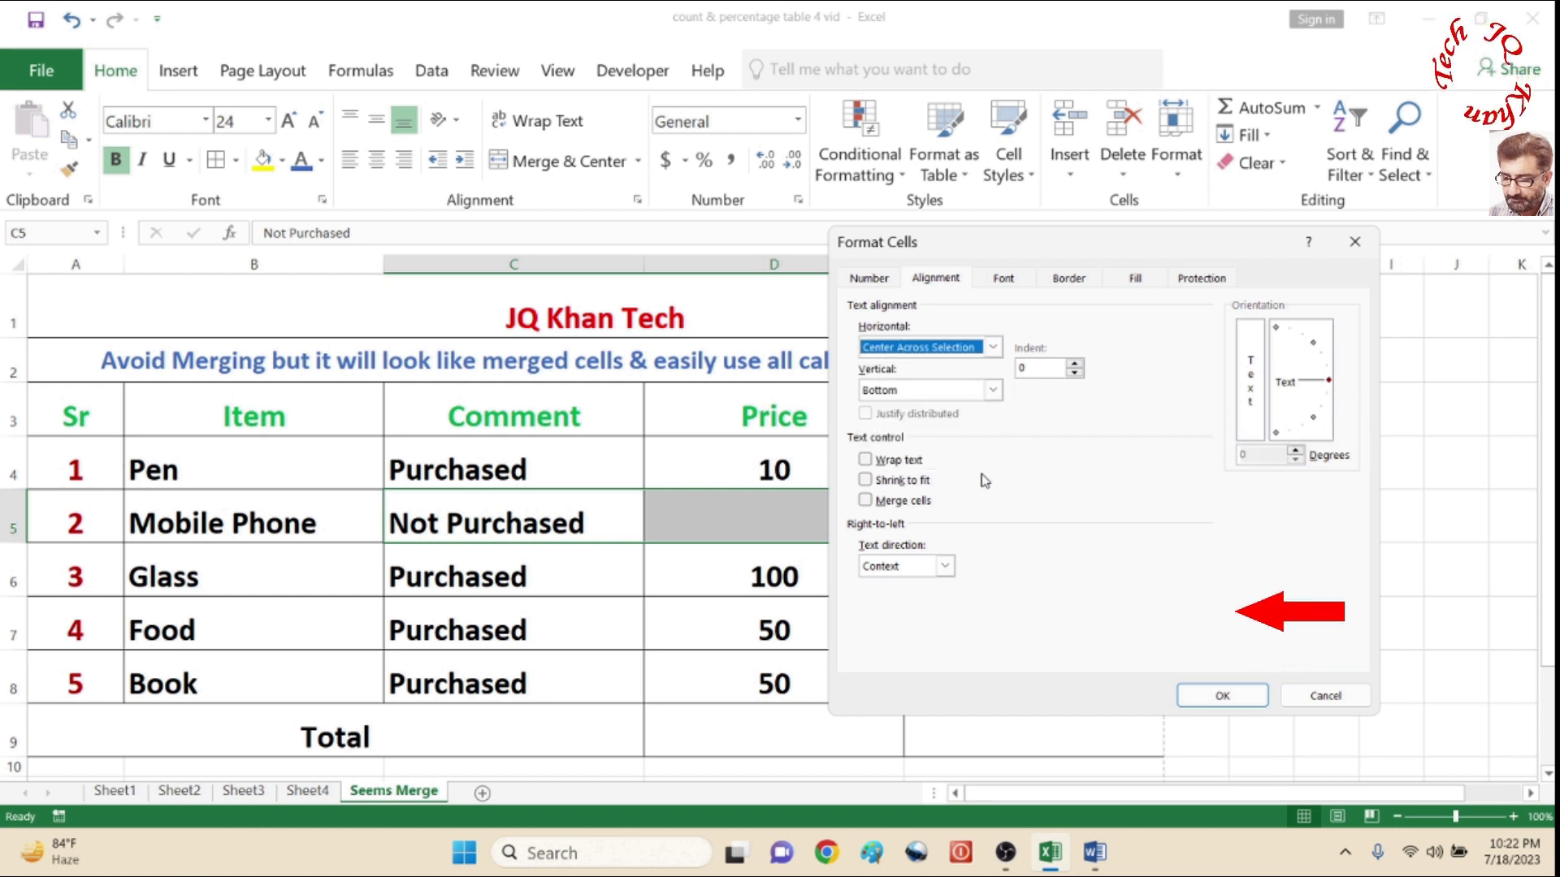
{"action": "left_click", "coordinate": [1218, 694]}
{"action": "left_click", "coordinate": [1210, 648]}
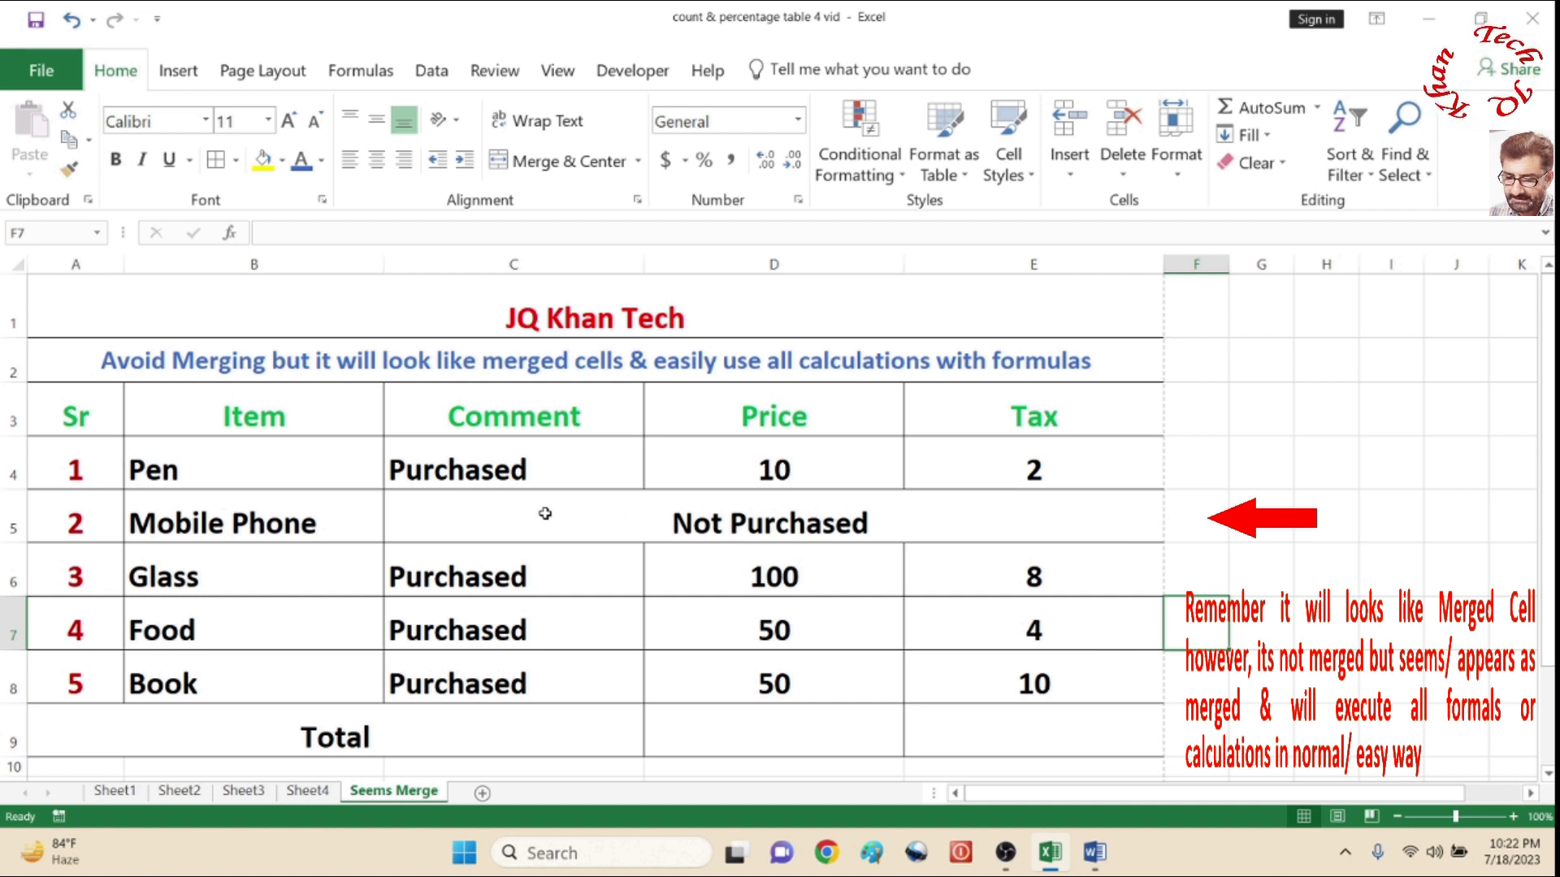
{"action": "left_click", "coordinate": [990, 516]}
{"action": "left_click", "coordinate": [793, 506]}
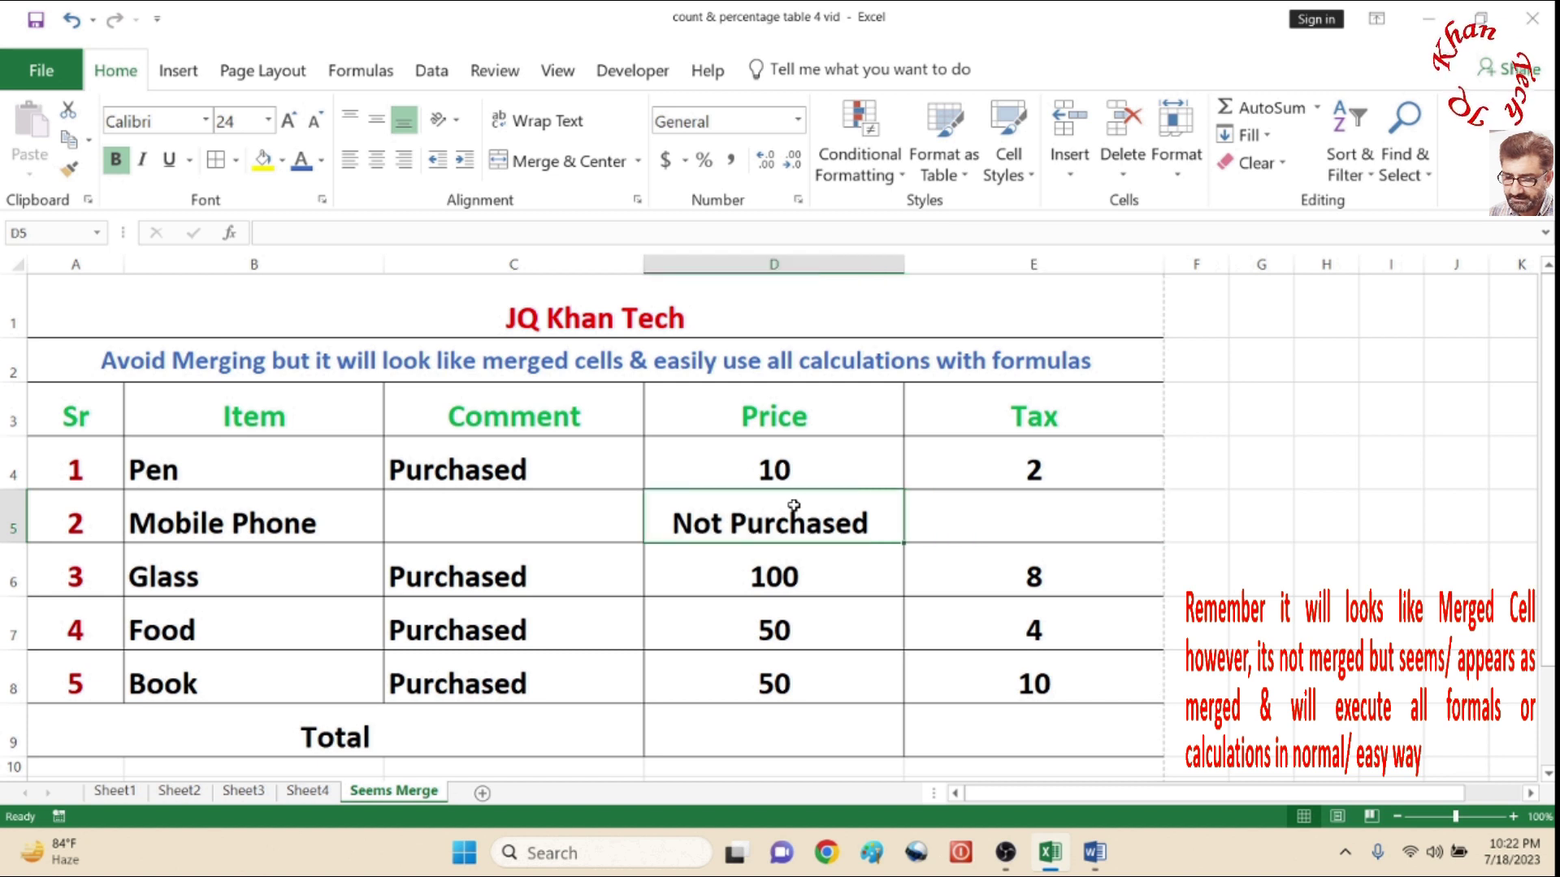
{"action": "left_click", "coordinate": [549, 505]}
{"action": "left_click", "coordinate": [560, 570]}
{"action": "left_click", "coordinate": [793, 593]}
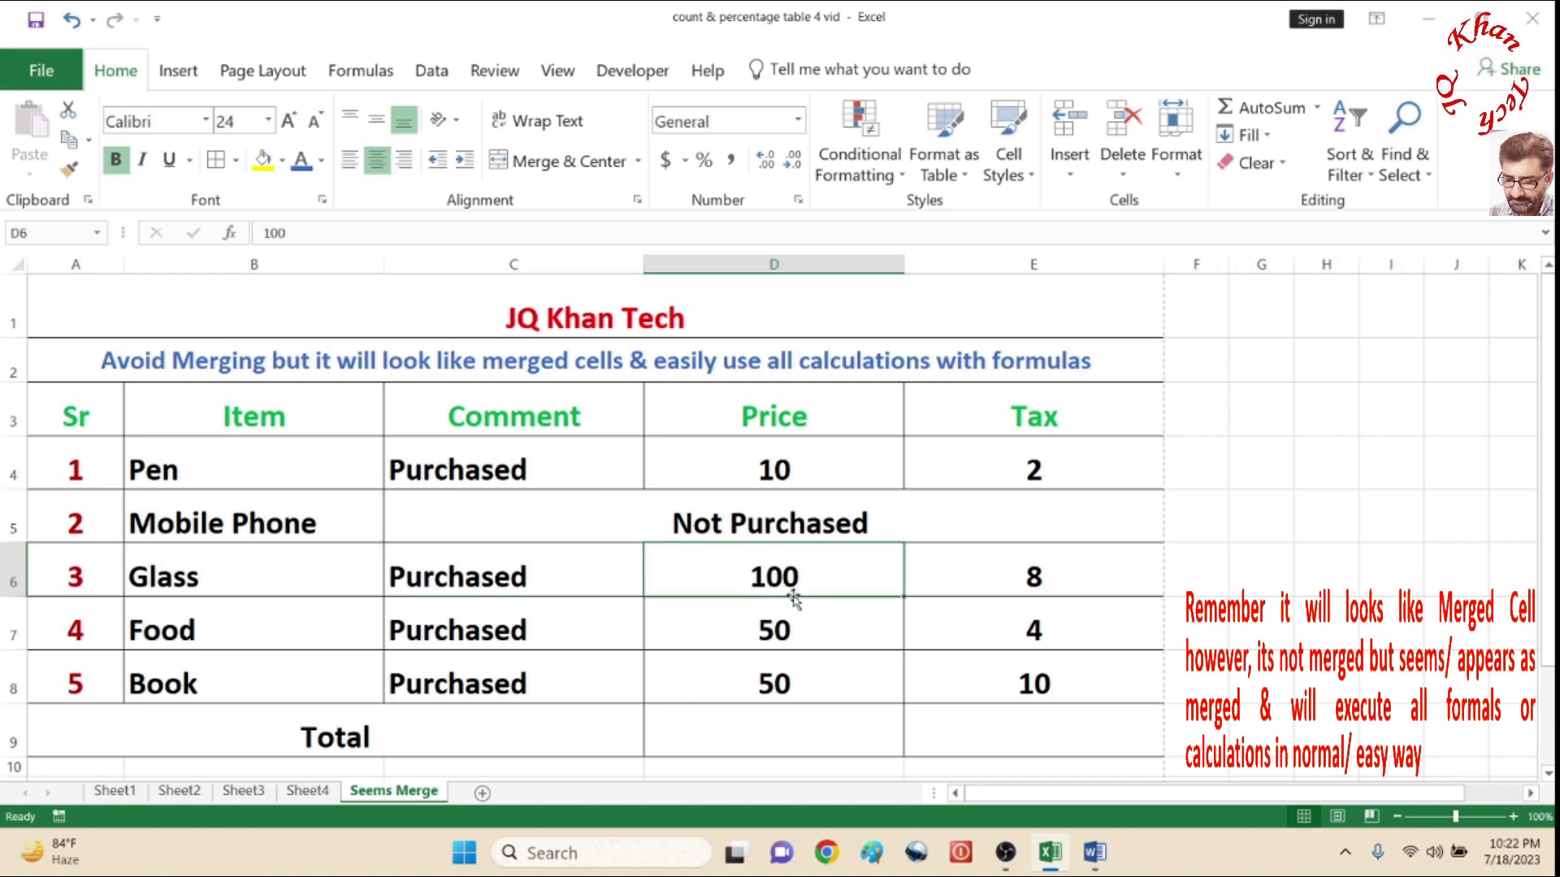
{"action": "left_click", "coordinate": [1004, 587]}
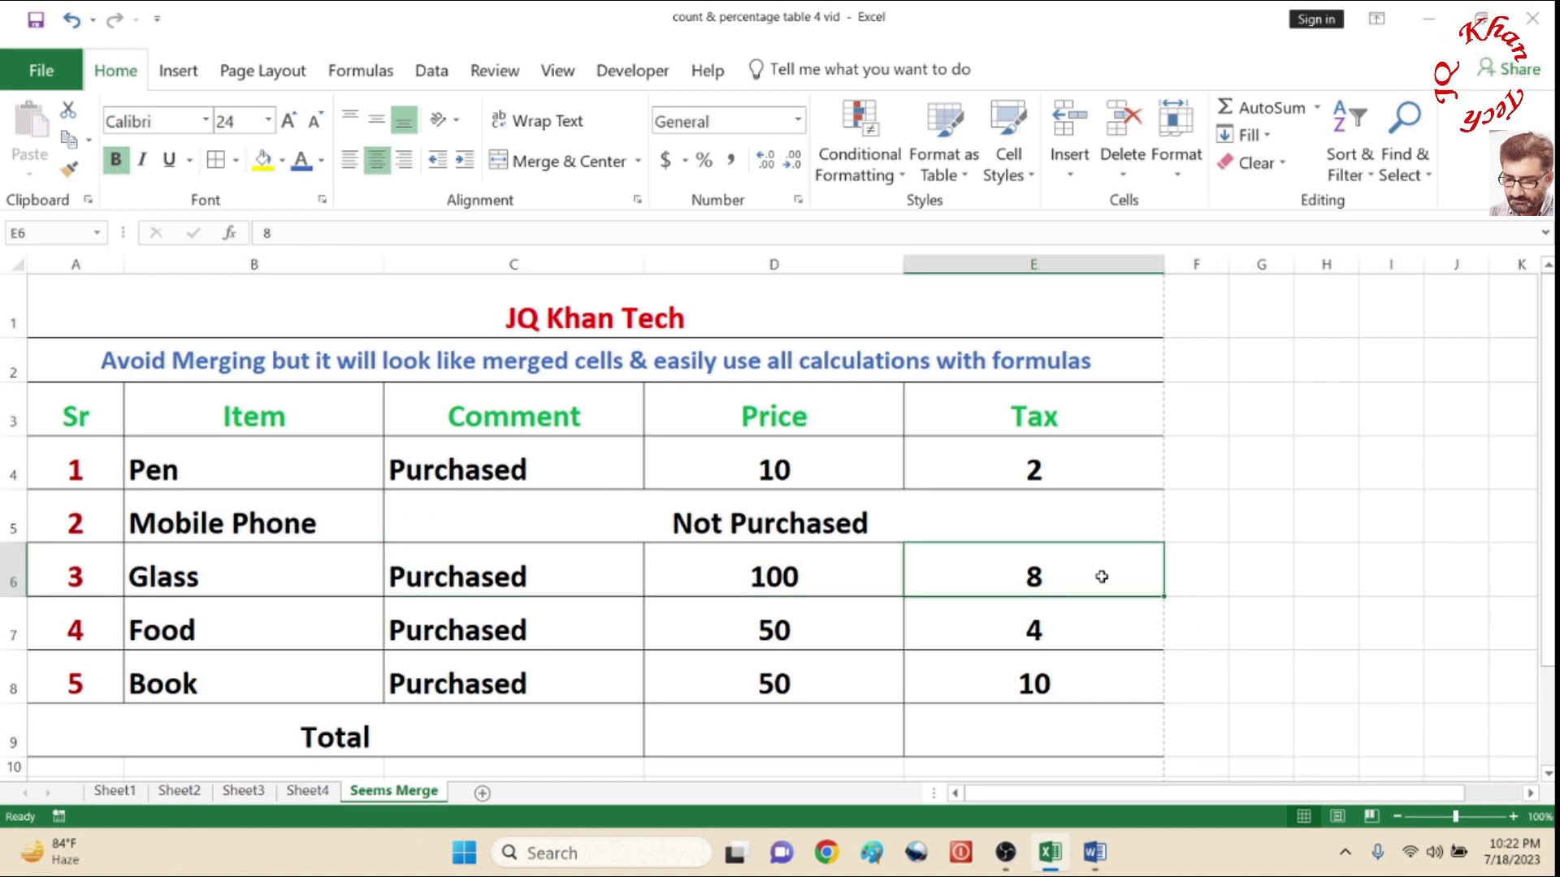
{"action": "left_click", "coordinate": [1000, 673]}
{"action": "left_click_drag", "start_coordinate": [787, 465], "coordinate": [800, 684]}
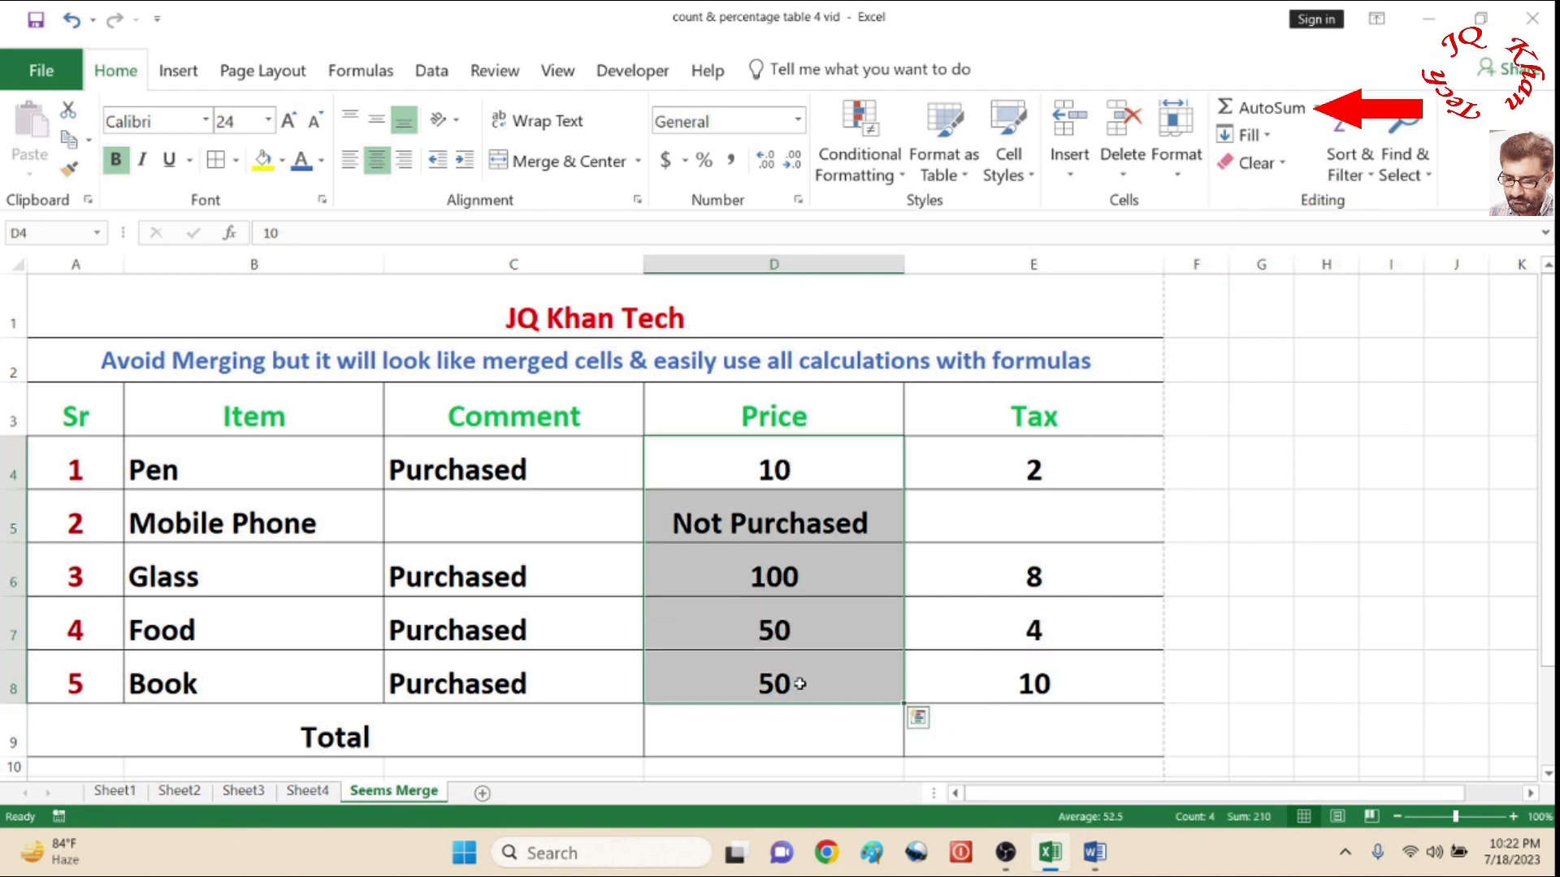
AutoSum the Price and Tax columns separately, then delete both totals in D9:E9.
{"action": "left_click", "coordinate": [1224, 108]}
{"action": "left_click_drag", "start_coordinate": [1066, 475], "coordinate": [1055, 684]}
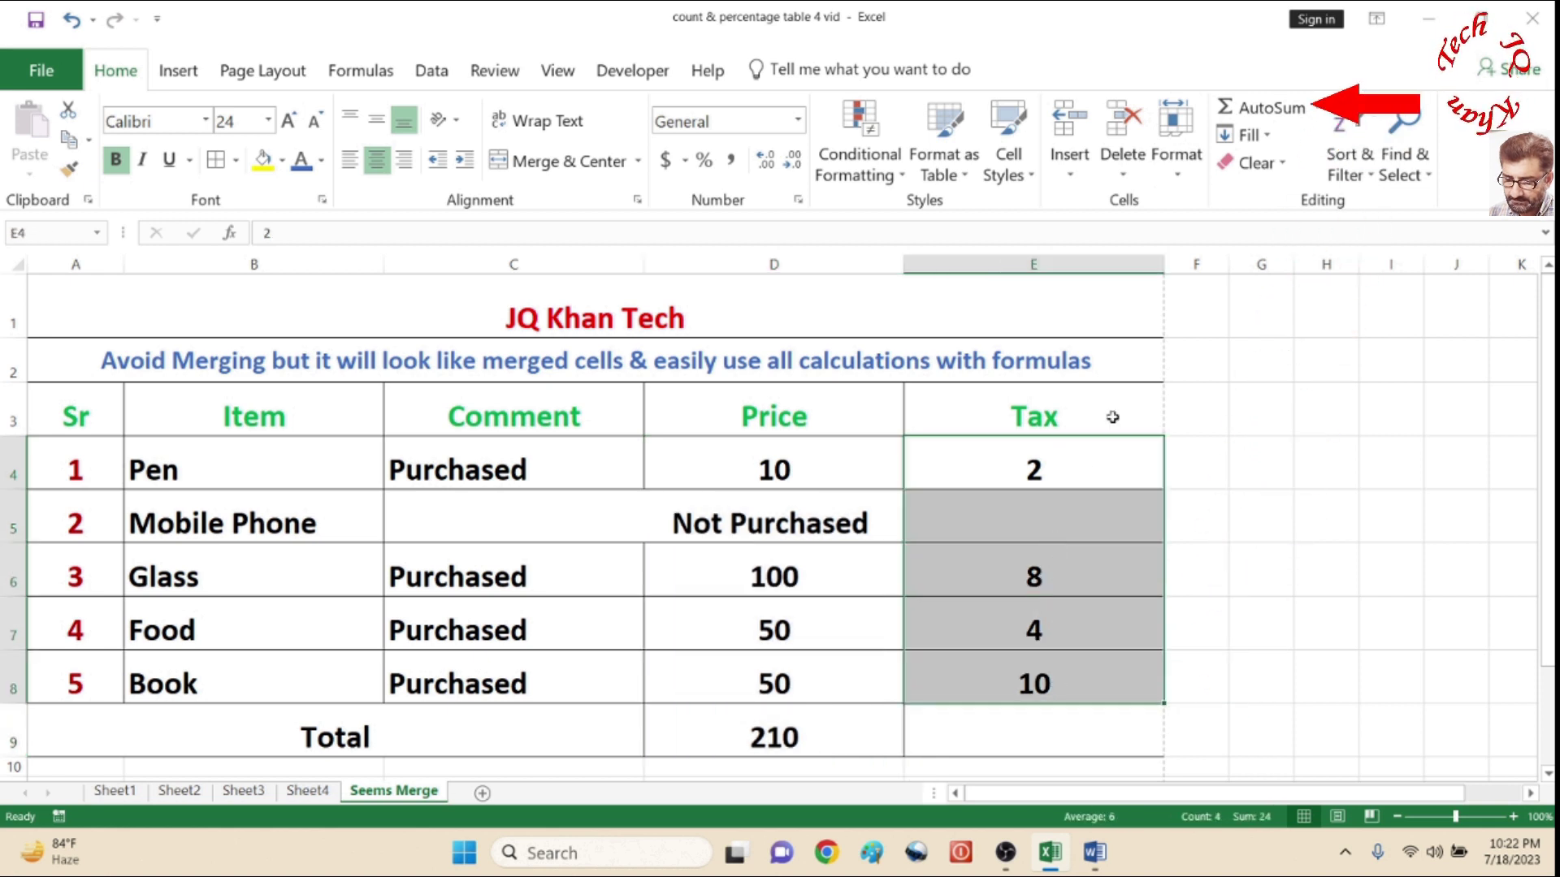
{"action": "left_click", "coordinate": [1228, 109]}
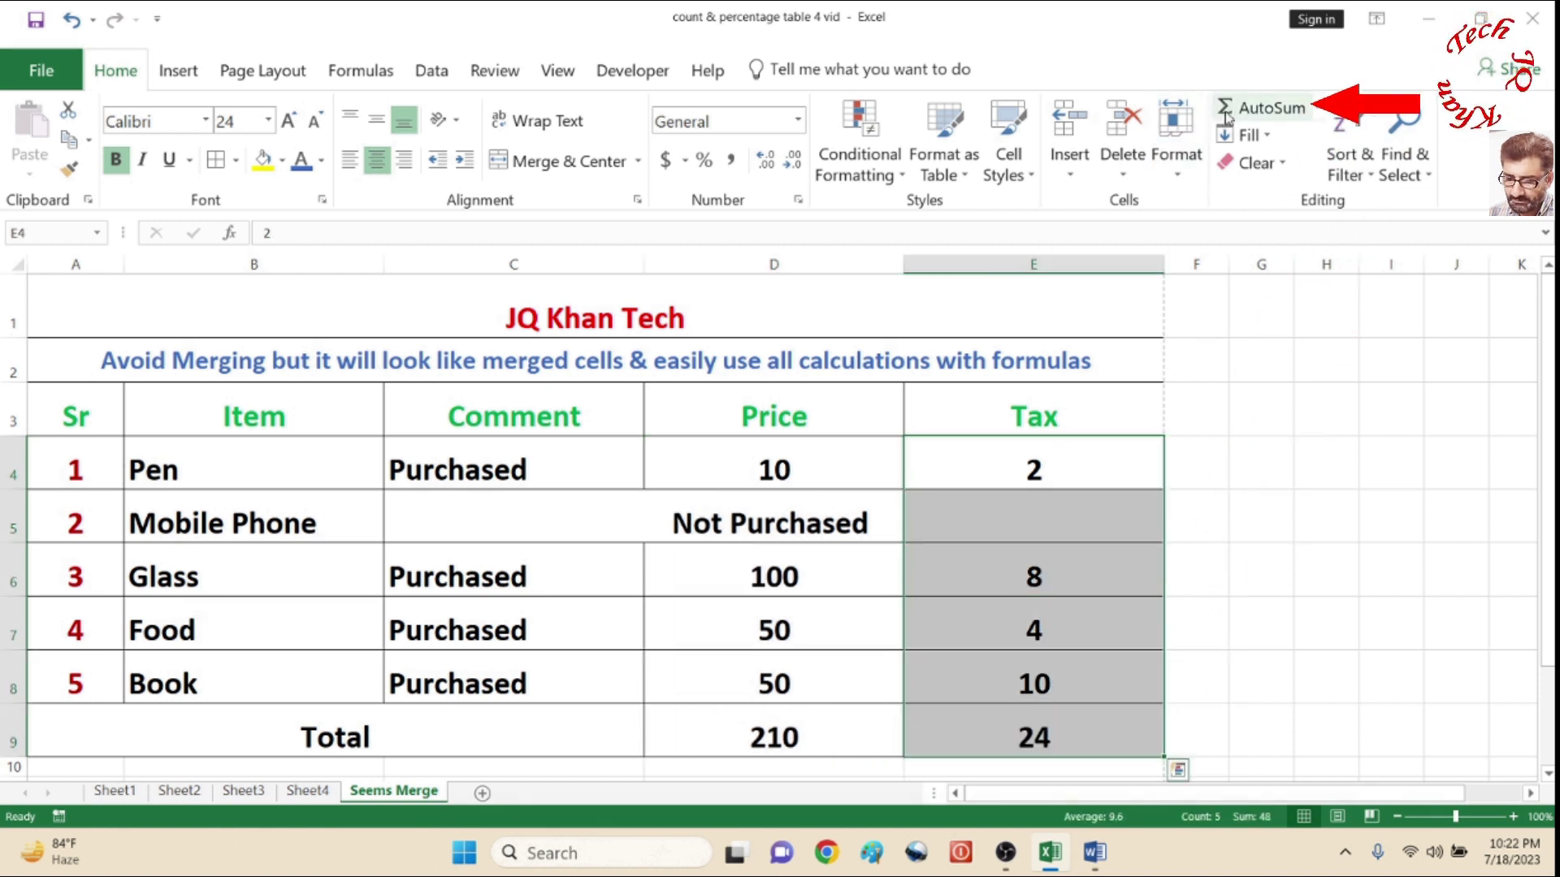
{"action": "left_click", "coordinate": [1129, 589]}
{"action": "left_click_drag", "start_coordinate": [739, 729], "coordinate": [1007, 736]}
{"action": "key", "text": "Delete"}
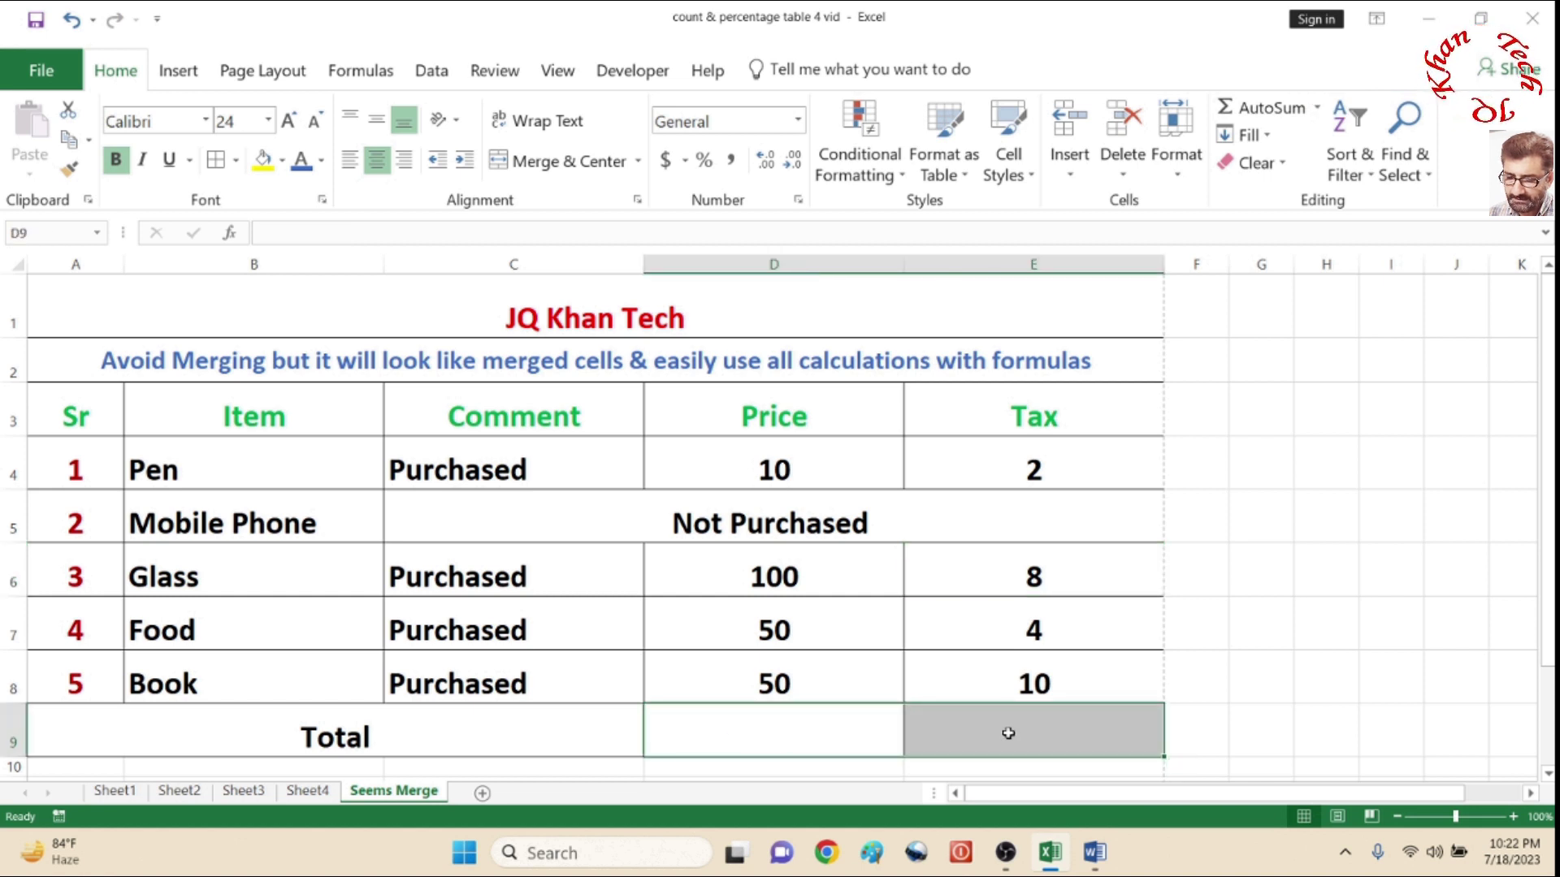
AutoSum D4:E8 together, giving totals 210 and 24 in row 9.
{"action": "left_click_drag", "start_coordinate": [665, 472], "coordinate": [981, 705]}
{"action": "left_click", "coordinate": [983, 713]}
{"action": "left_click_drag", "start_coordinate": [718, 459], "coordinate": [984, 676]}
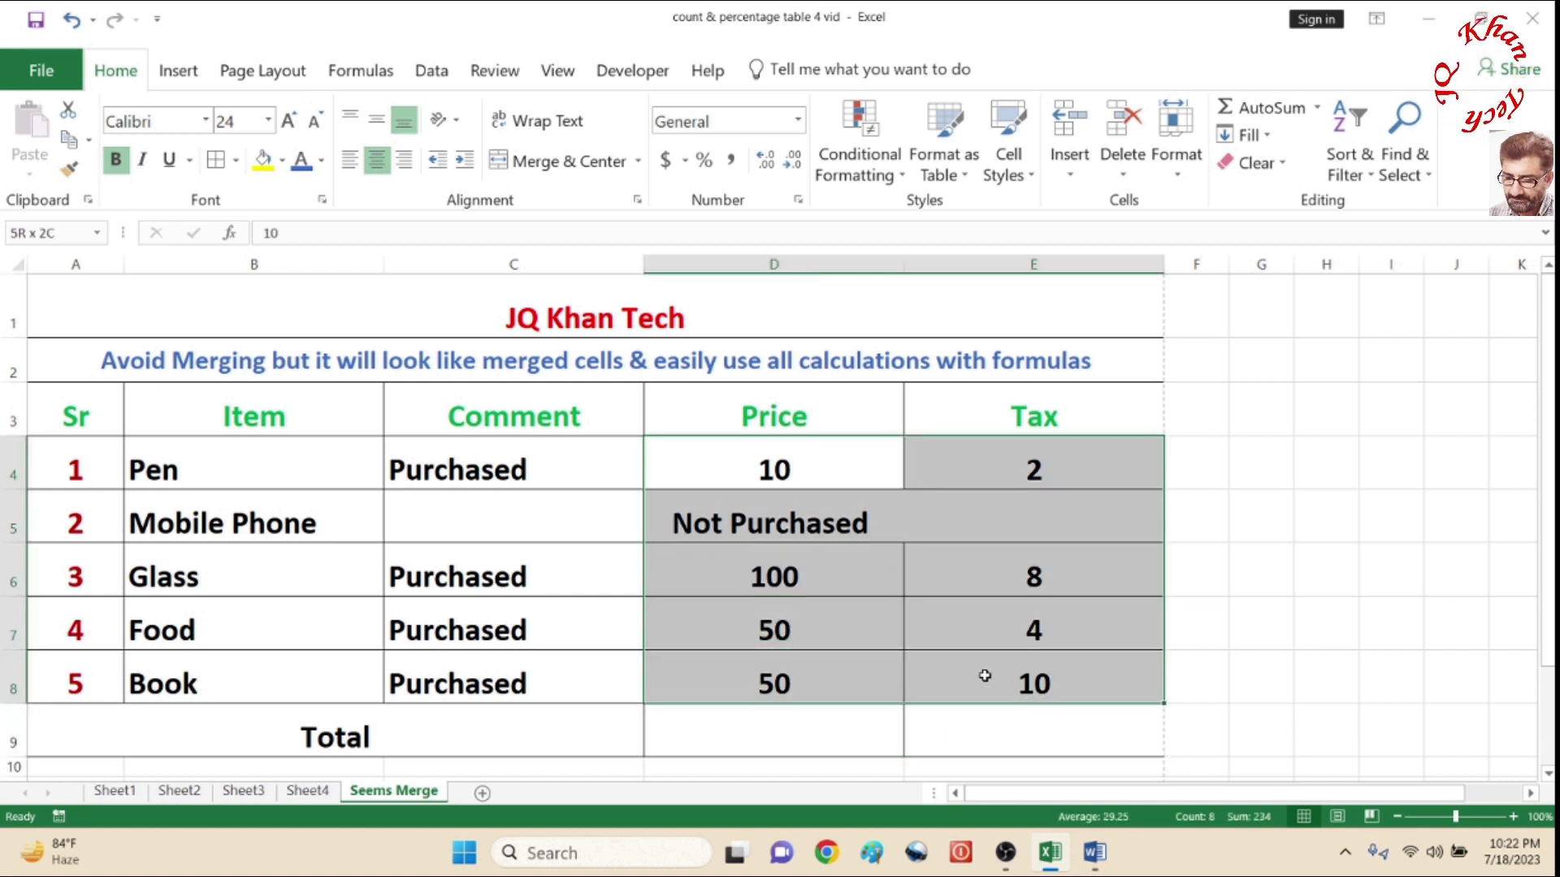
{"action": "left_click", "coordinate": [1233, 113]}
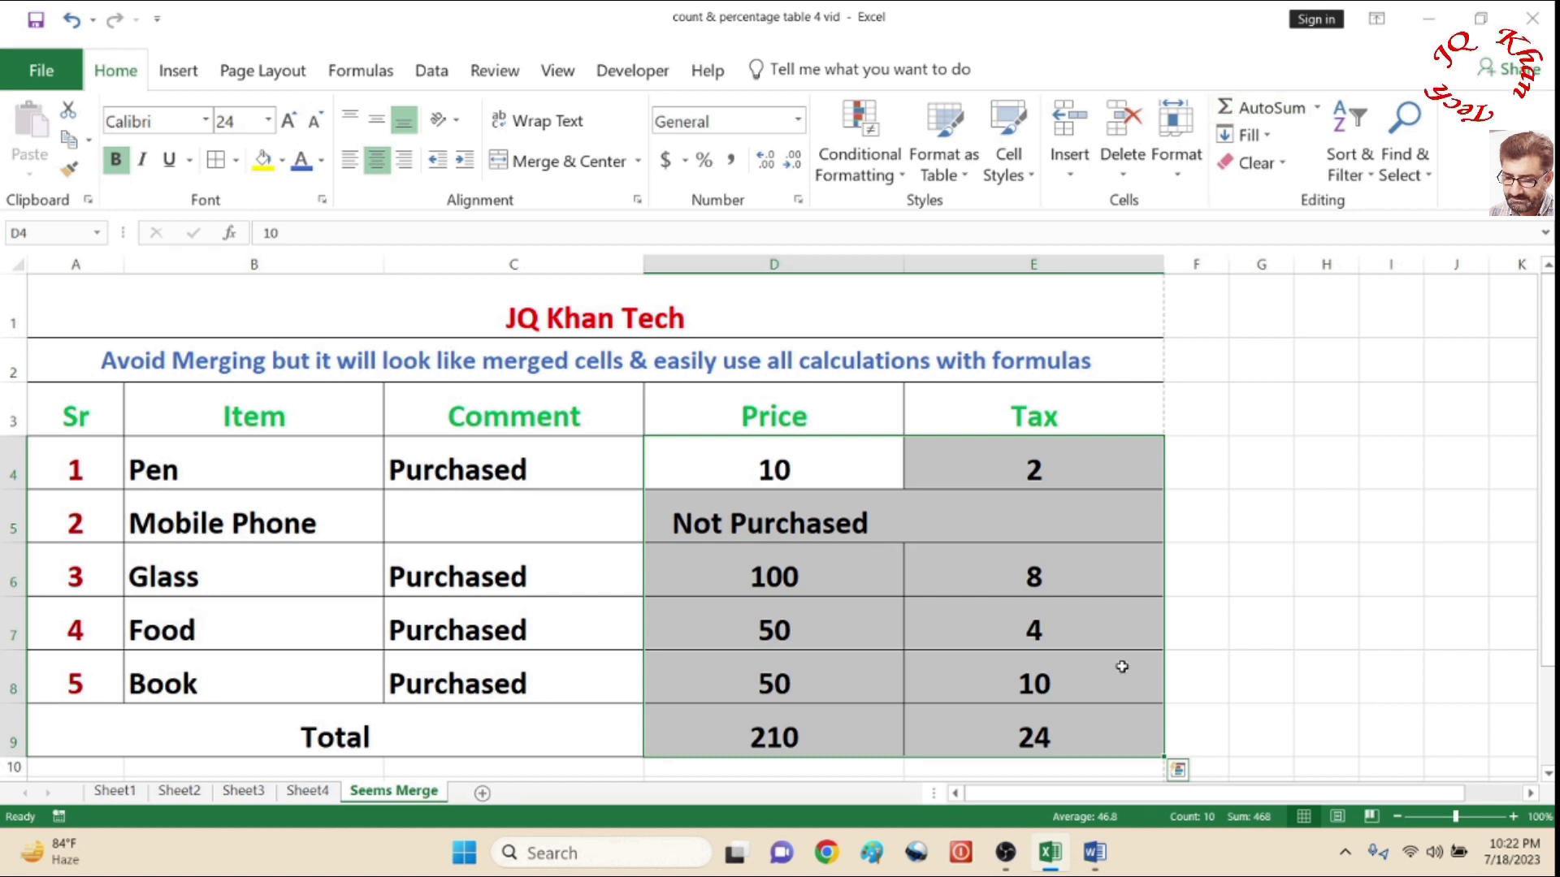
{"action": "left_click", "coordinate": [1170, 692]}
{"action": "left_click", "coordinate": [915, 546]}
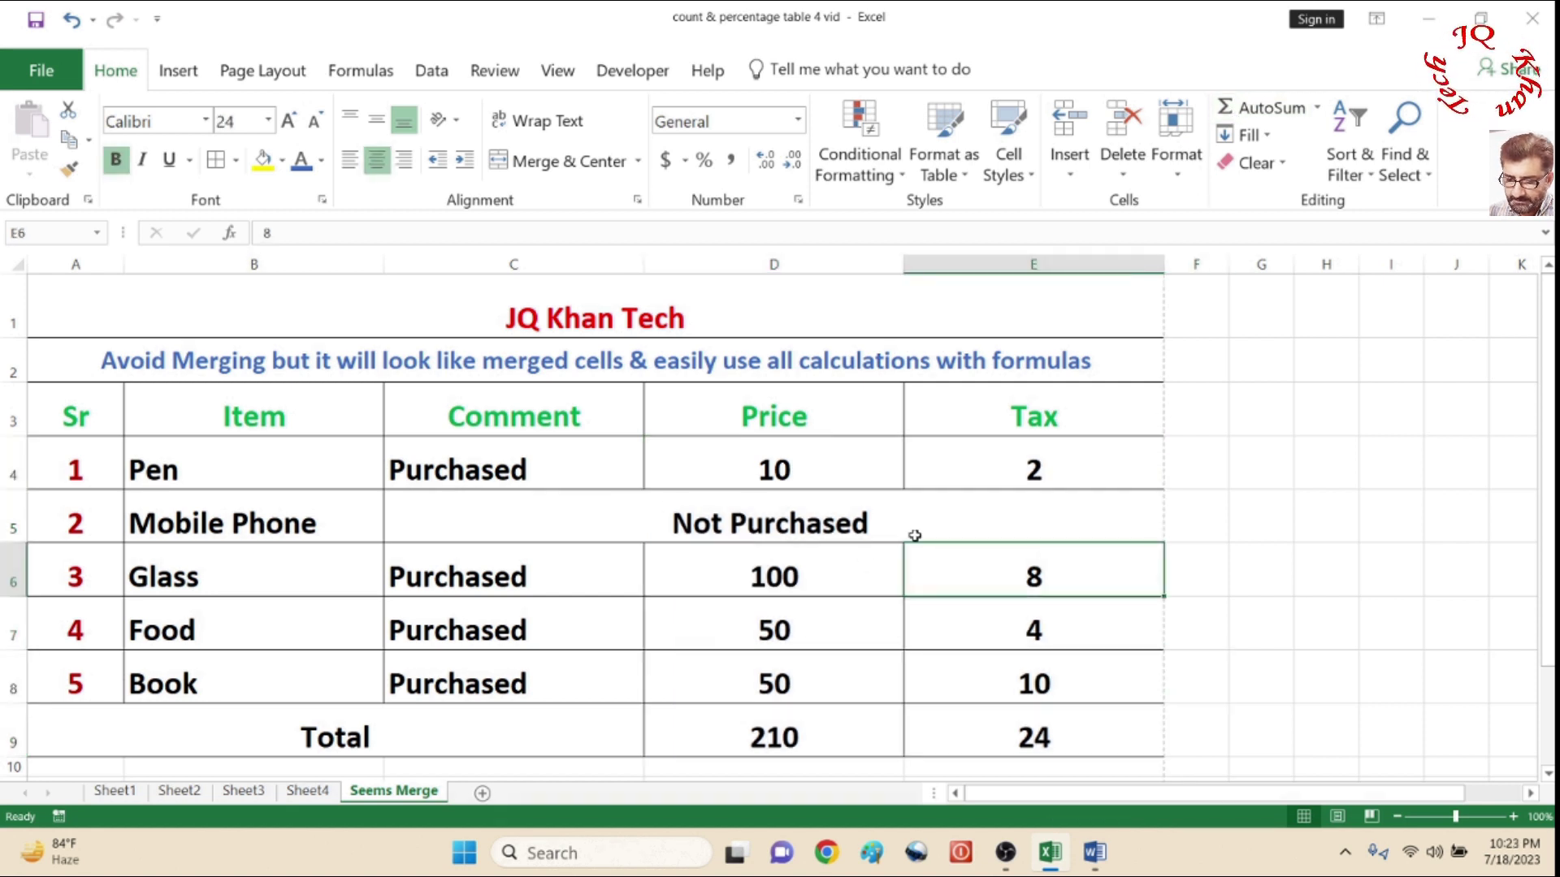
Change C5:E5's horizontal alignment from Center Across Selection back to General.
{"action": "mouse_move", "coordinate": [593, 493]}
{"action": "left_mouse_down"}
{"action": "mouse_move", "coordinate": [772, 520]}
{"action": "mouse_move", "coordinate": [1032, 520]}
{"action": "left_mouse_up"}
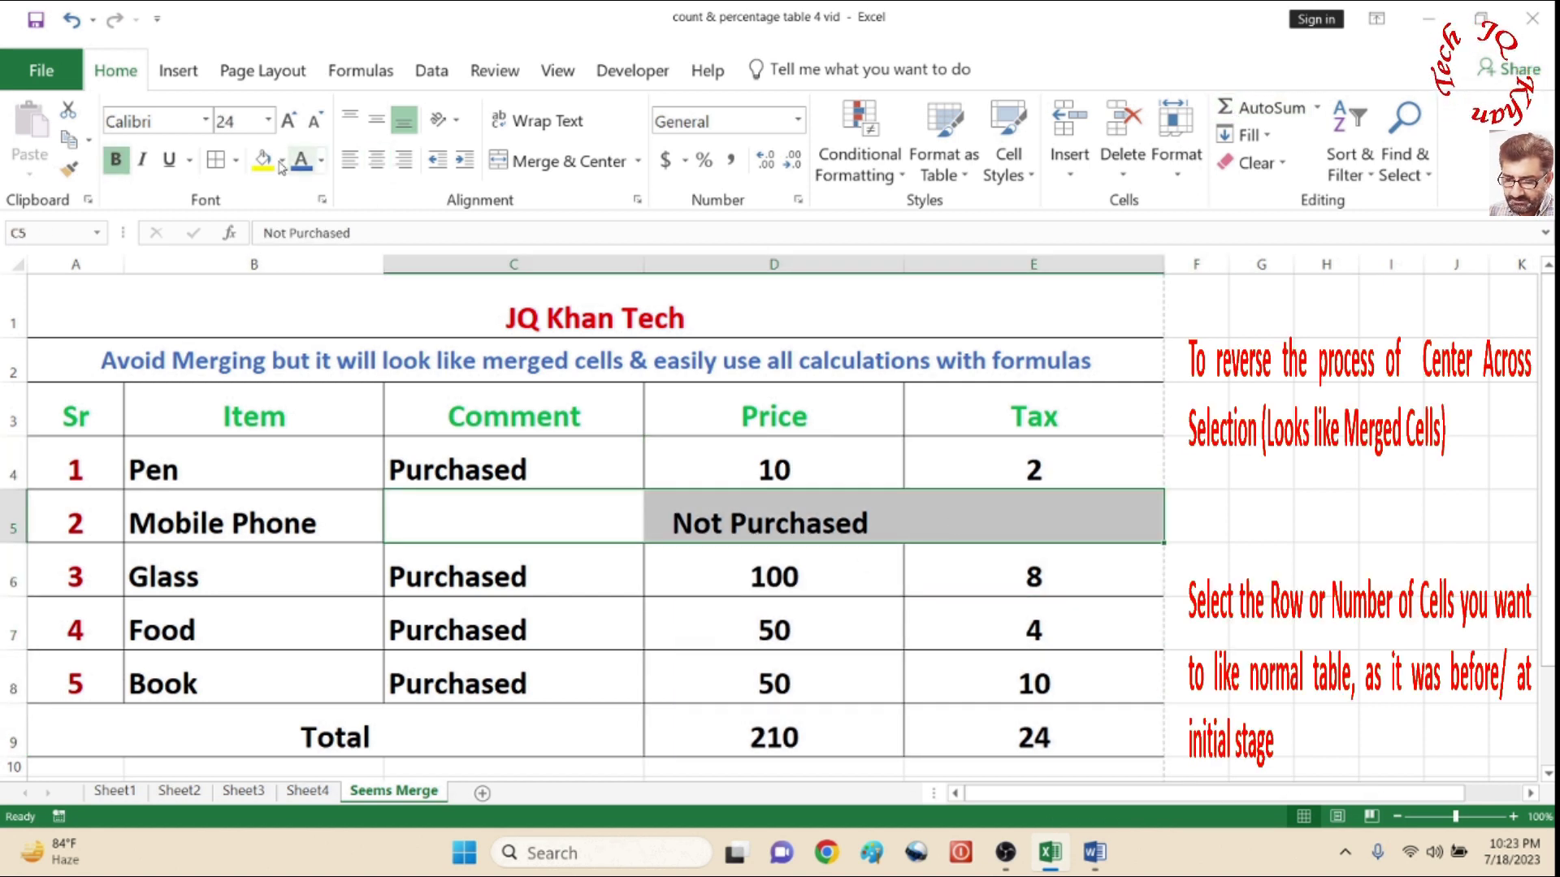
{"action": "left_click", "coordinate": [894, 507]}
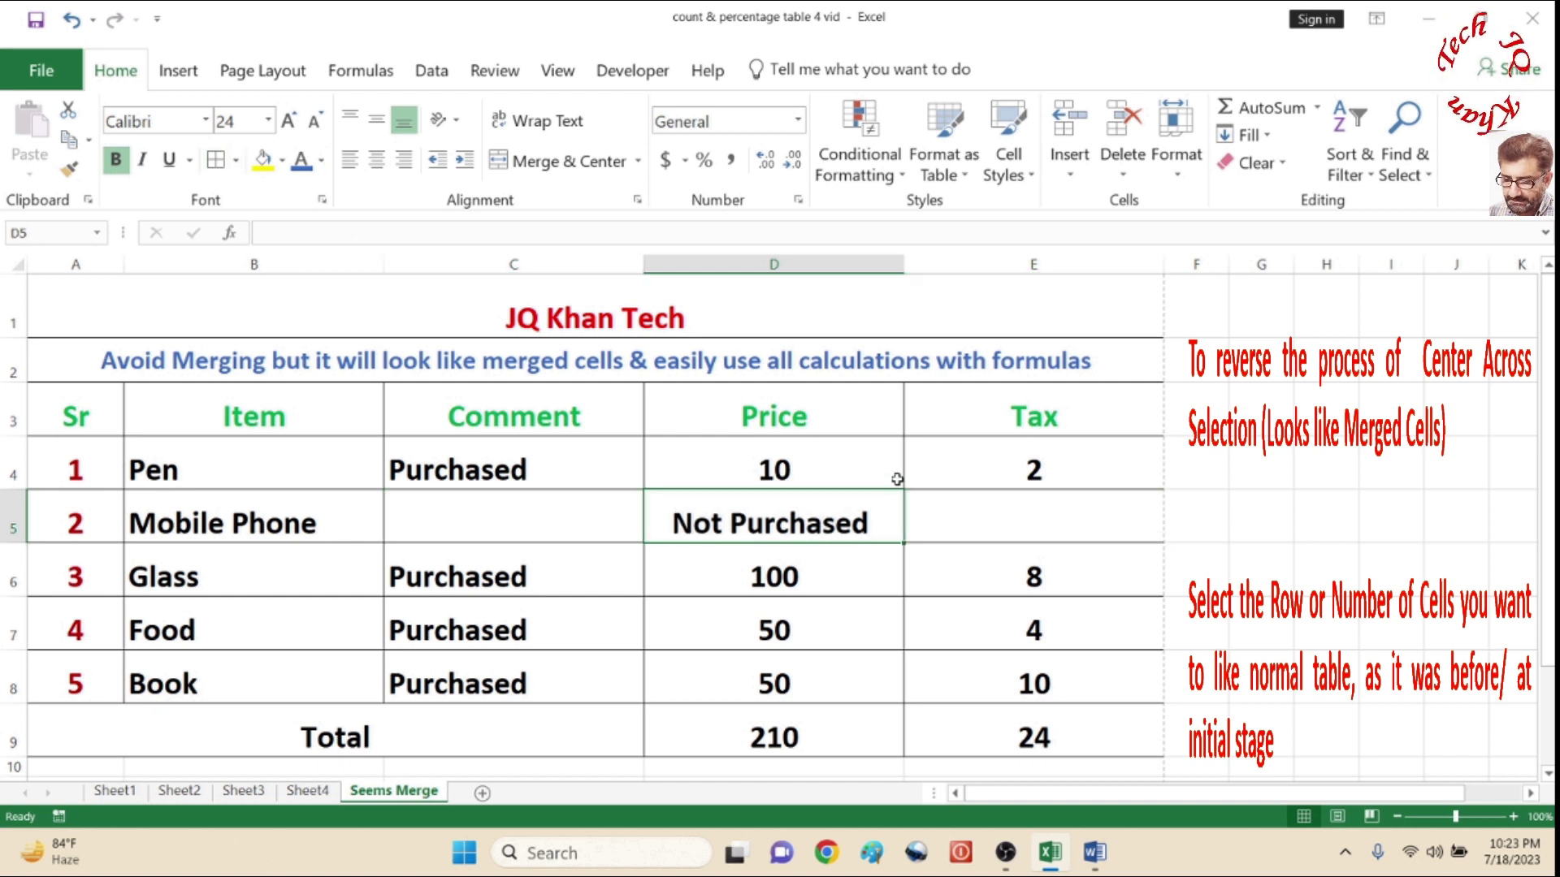
{"action": "left_click_drag", "start_coordinate": [589, 497], "coordinate": [953, 515]}
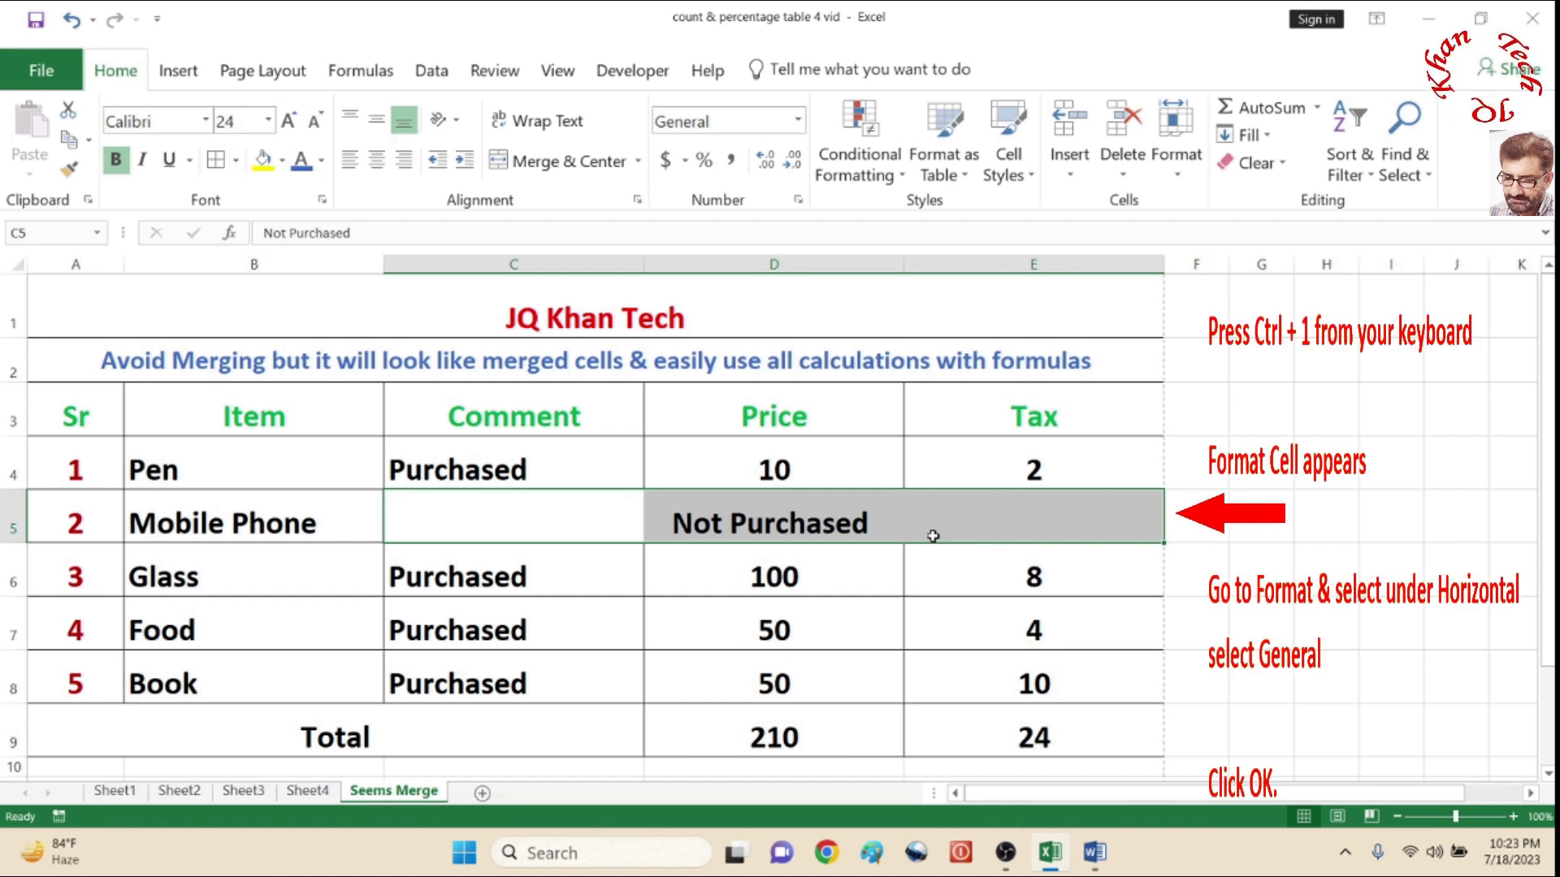
{"action": "key", "text": "ctrl+1"}
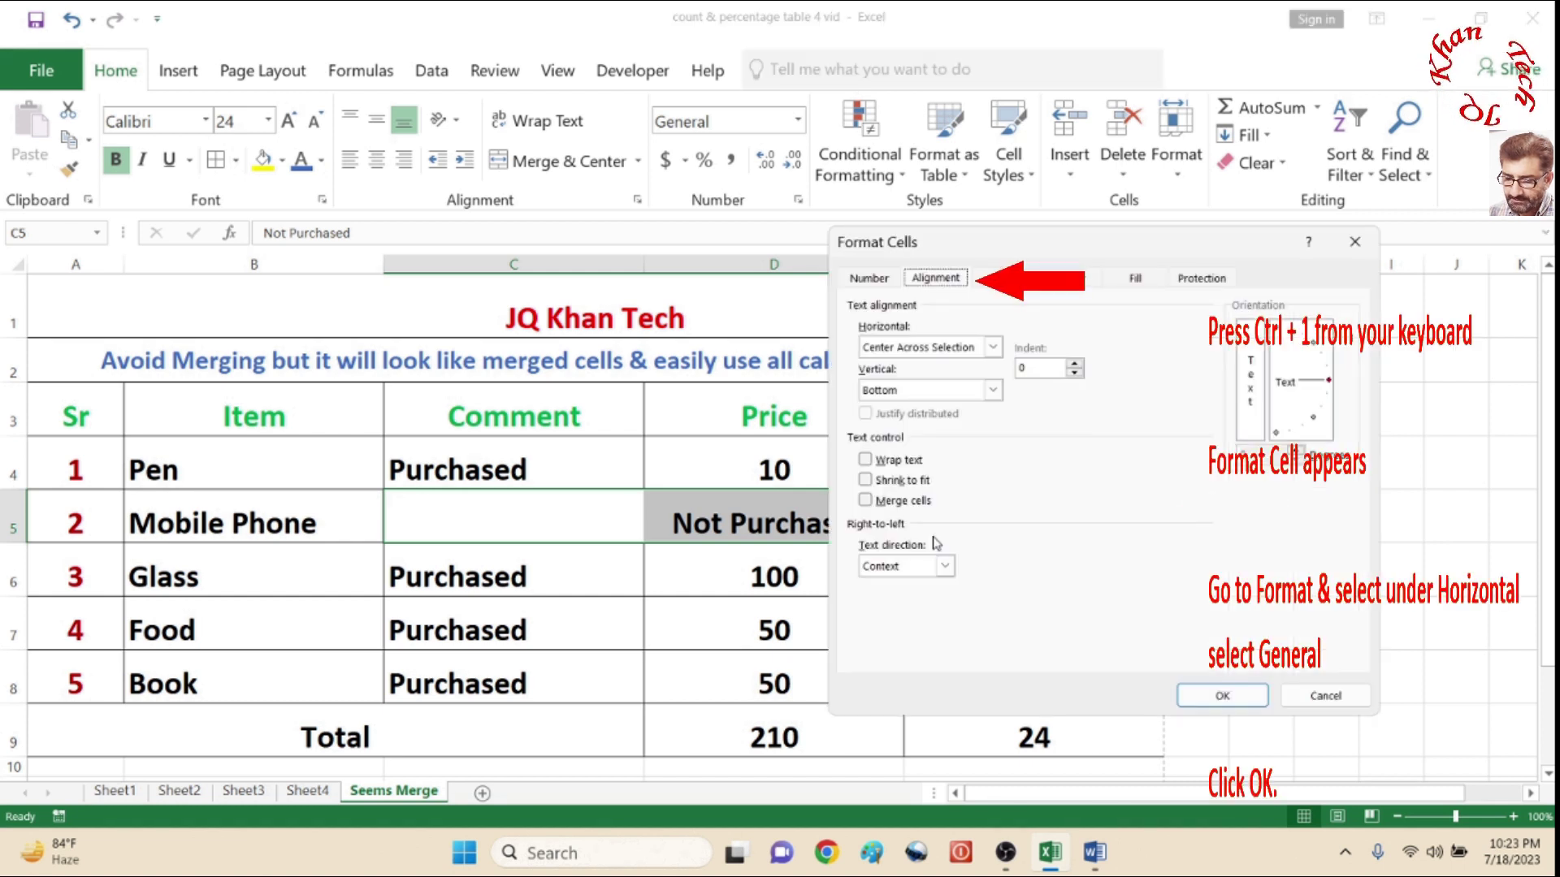
{"action": "left_click", "coordinate": [993, 346]}
{"action": "left_click", "coordinate": [880, 366]}
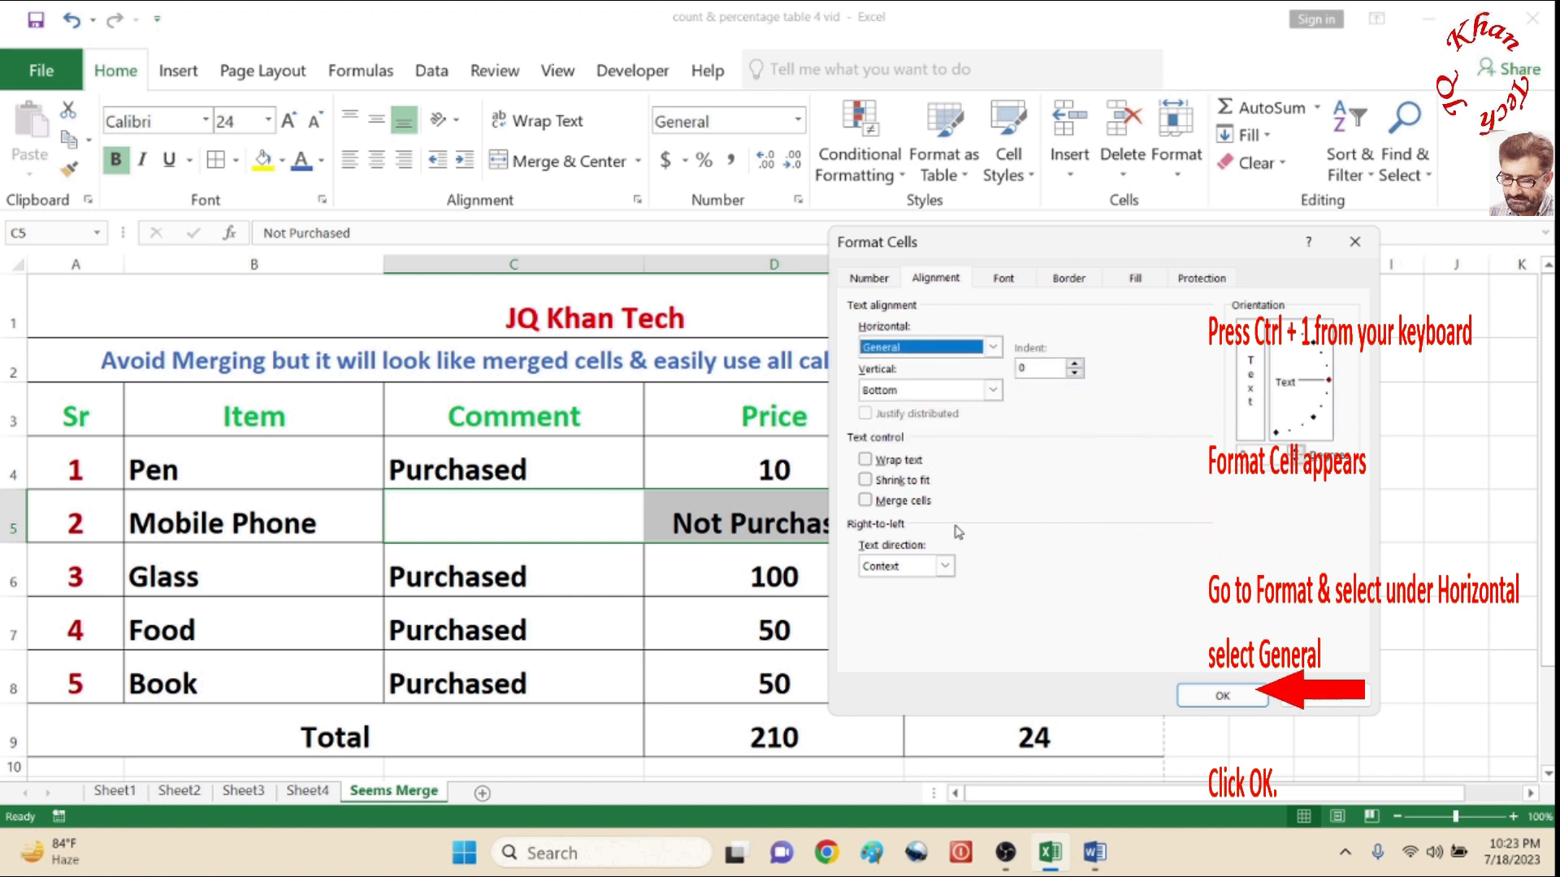
{"action": "left_click", "coordinate": [1192, 701]}
{"action": "left_click", "coordinate": [1221, 601]}
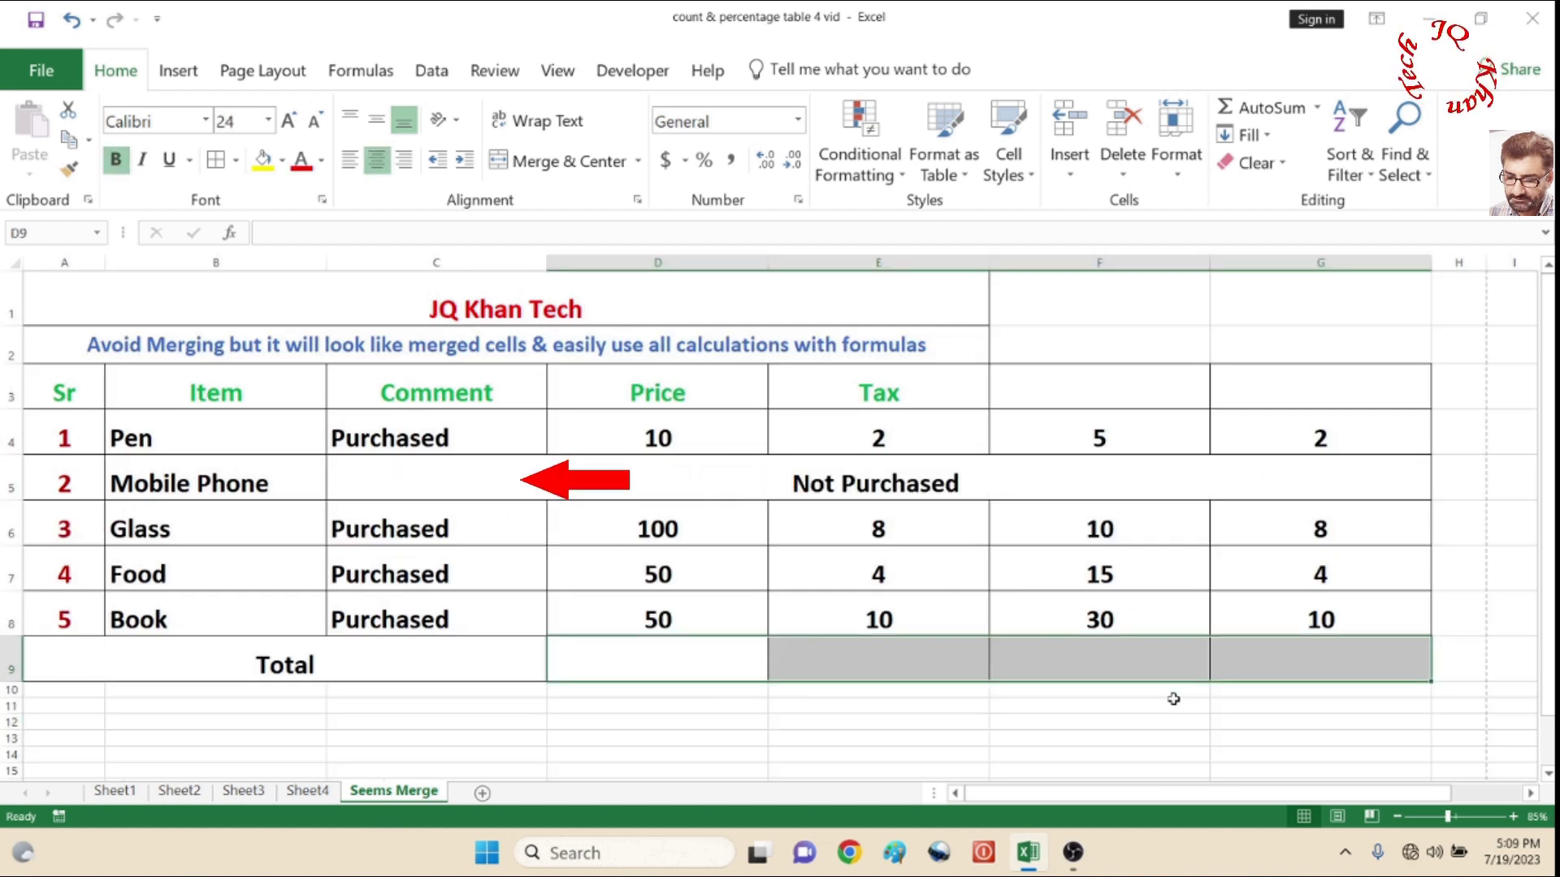
AutoSum D4:G8 so row 9 shows 210, 24, 60 and 24.
{"action": "left_click", "coordinate": [1085, 733]}
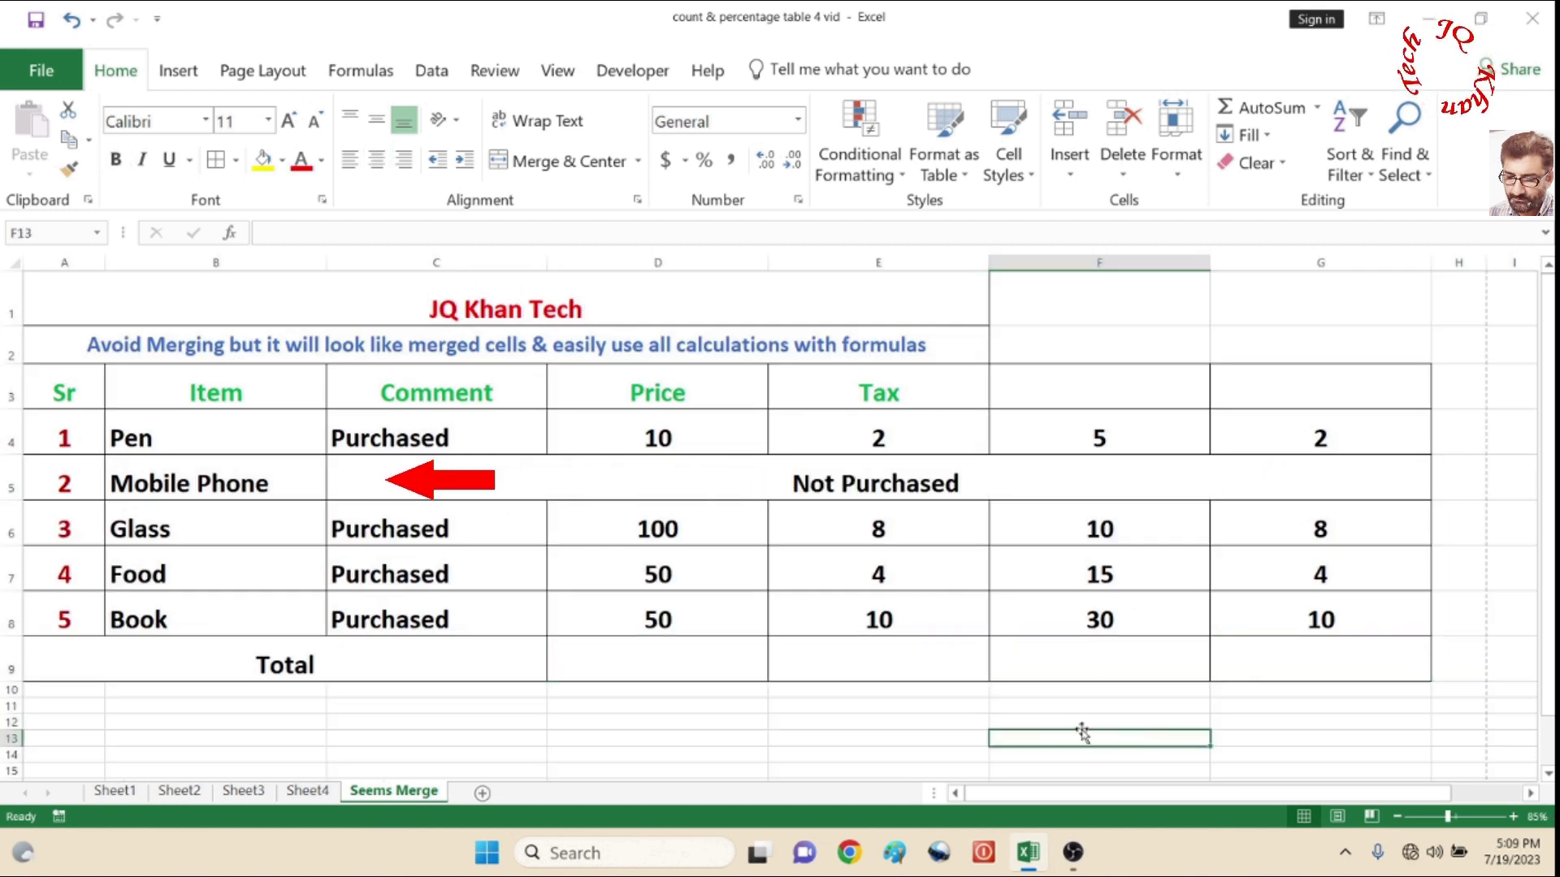
{"action": "left_click_drag", "start_coordinate": [623, 424], "coordinate": [1248, 662]}
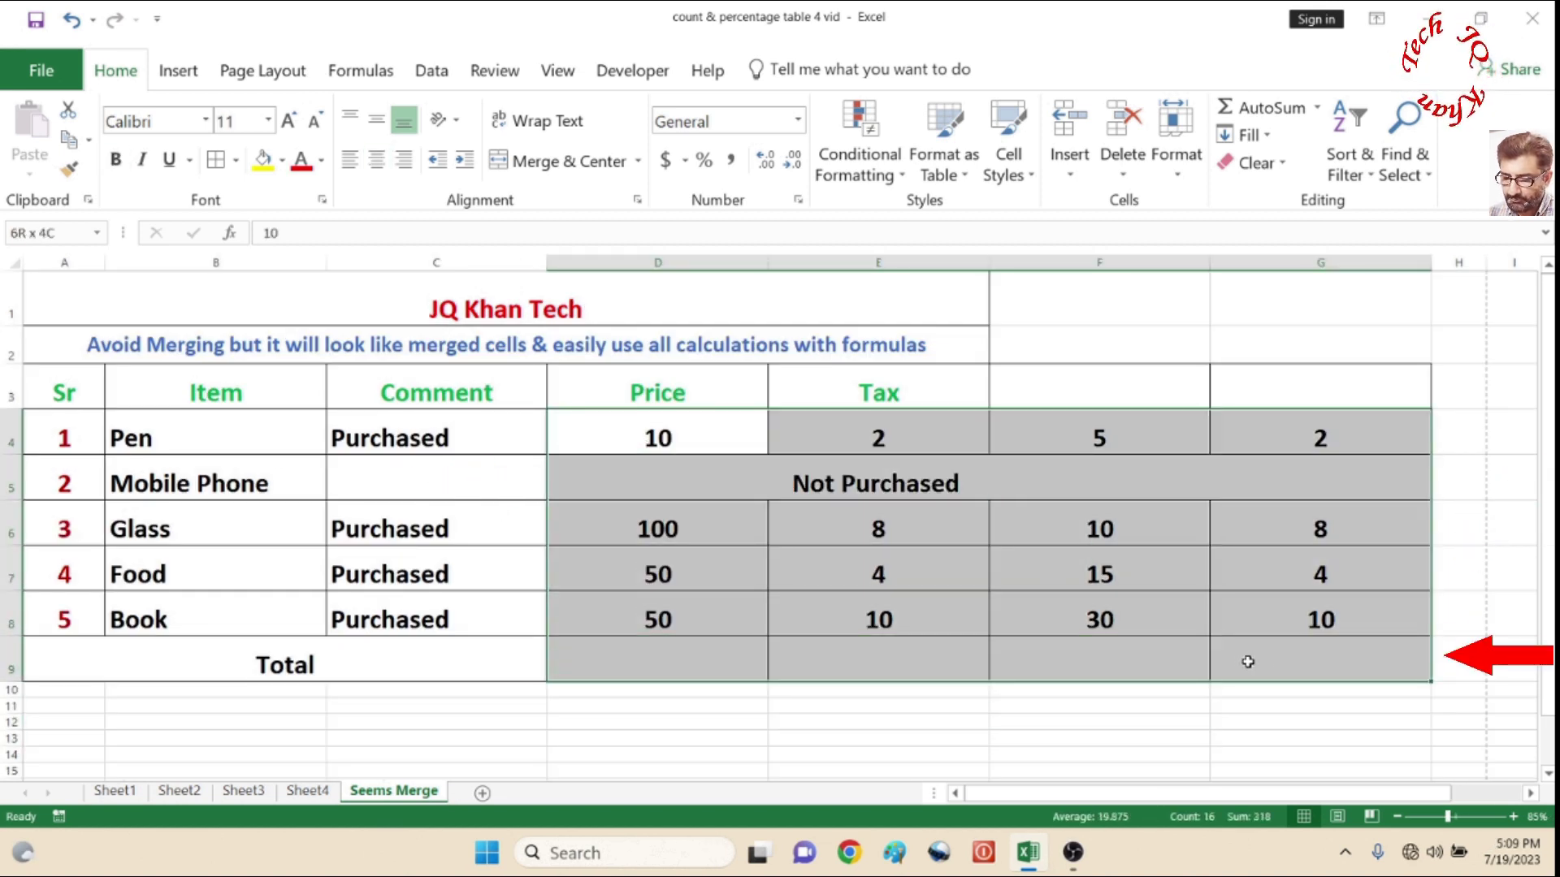
{"action": "left_click_drag", "start_coordinate": [1345, 642], "coordinate": [1357, 621]}
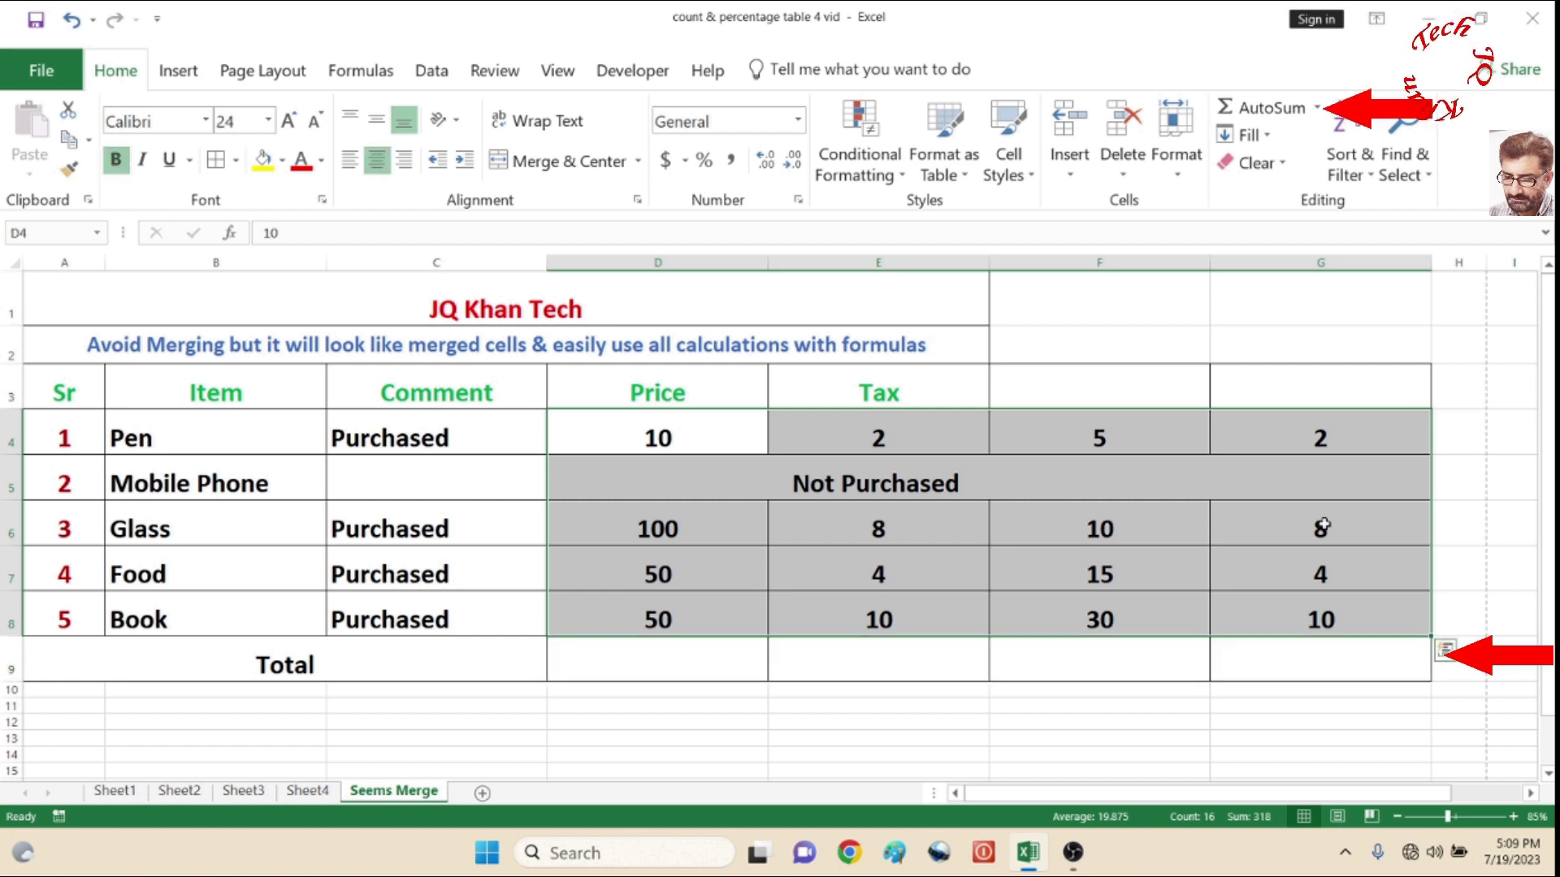
{"action": "left_click", "coordinate": [1236, 108]}
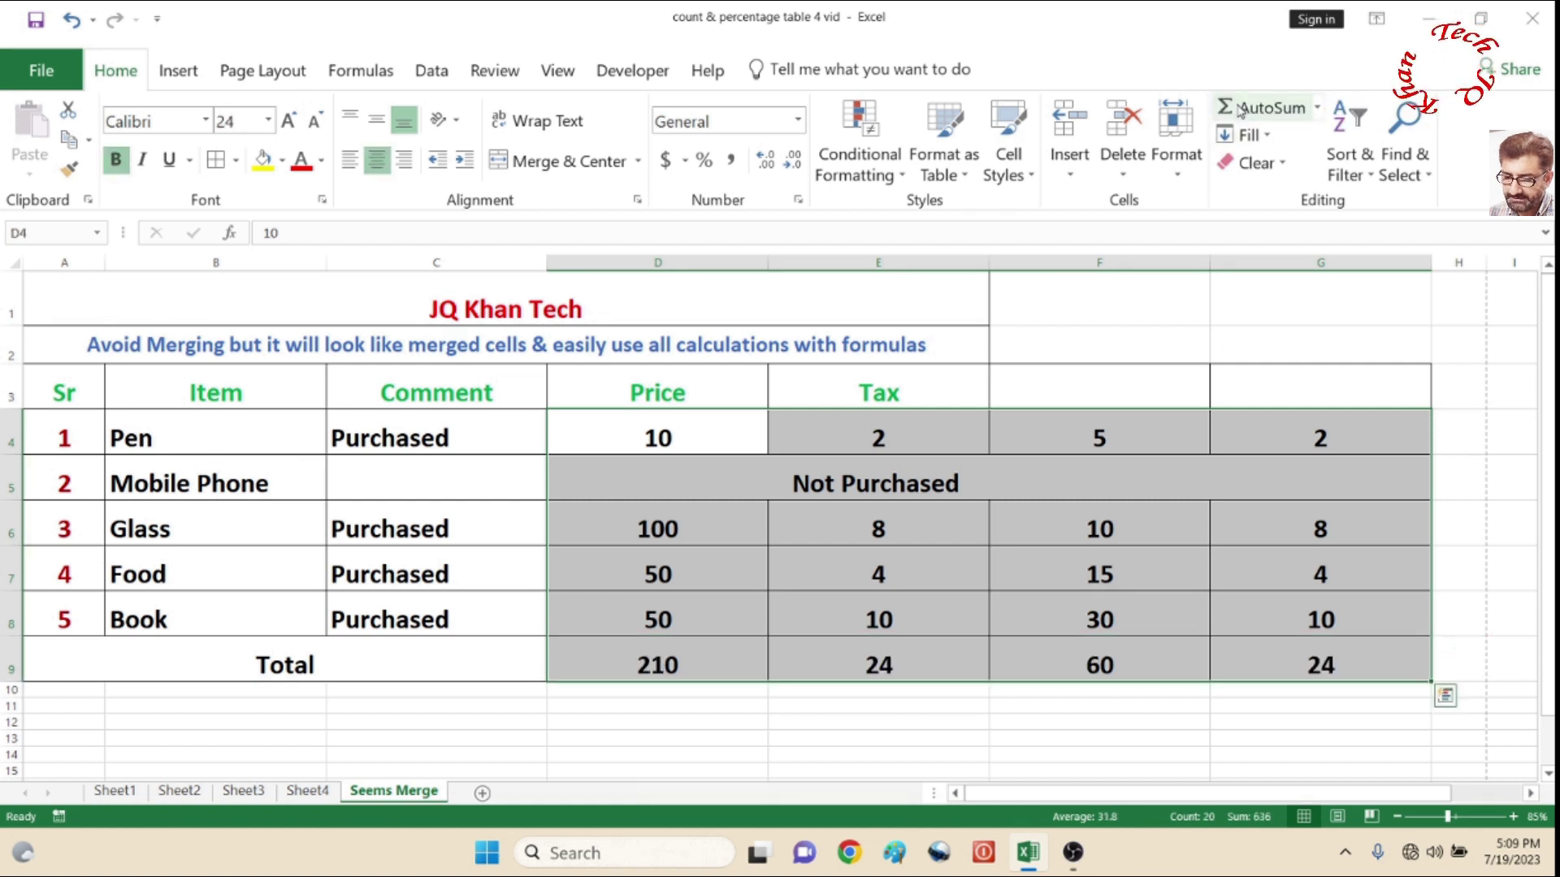
{"action": "left_click", "coordinate": [646, 723]}
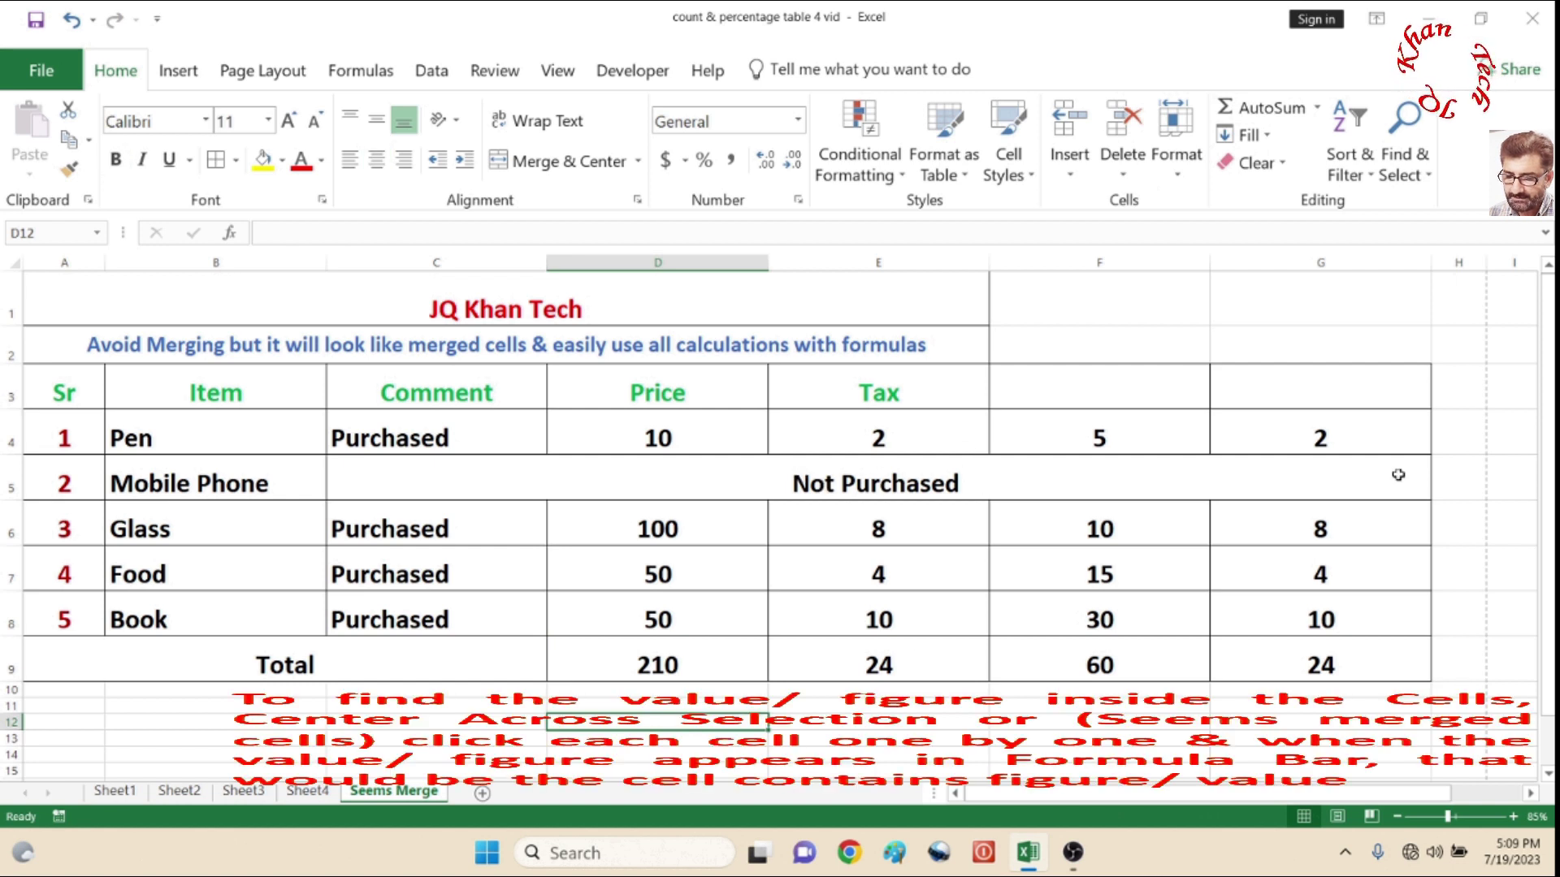
{"action": "left_click", "coordinate": [1329, 475]}
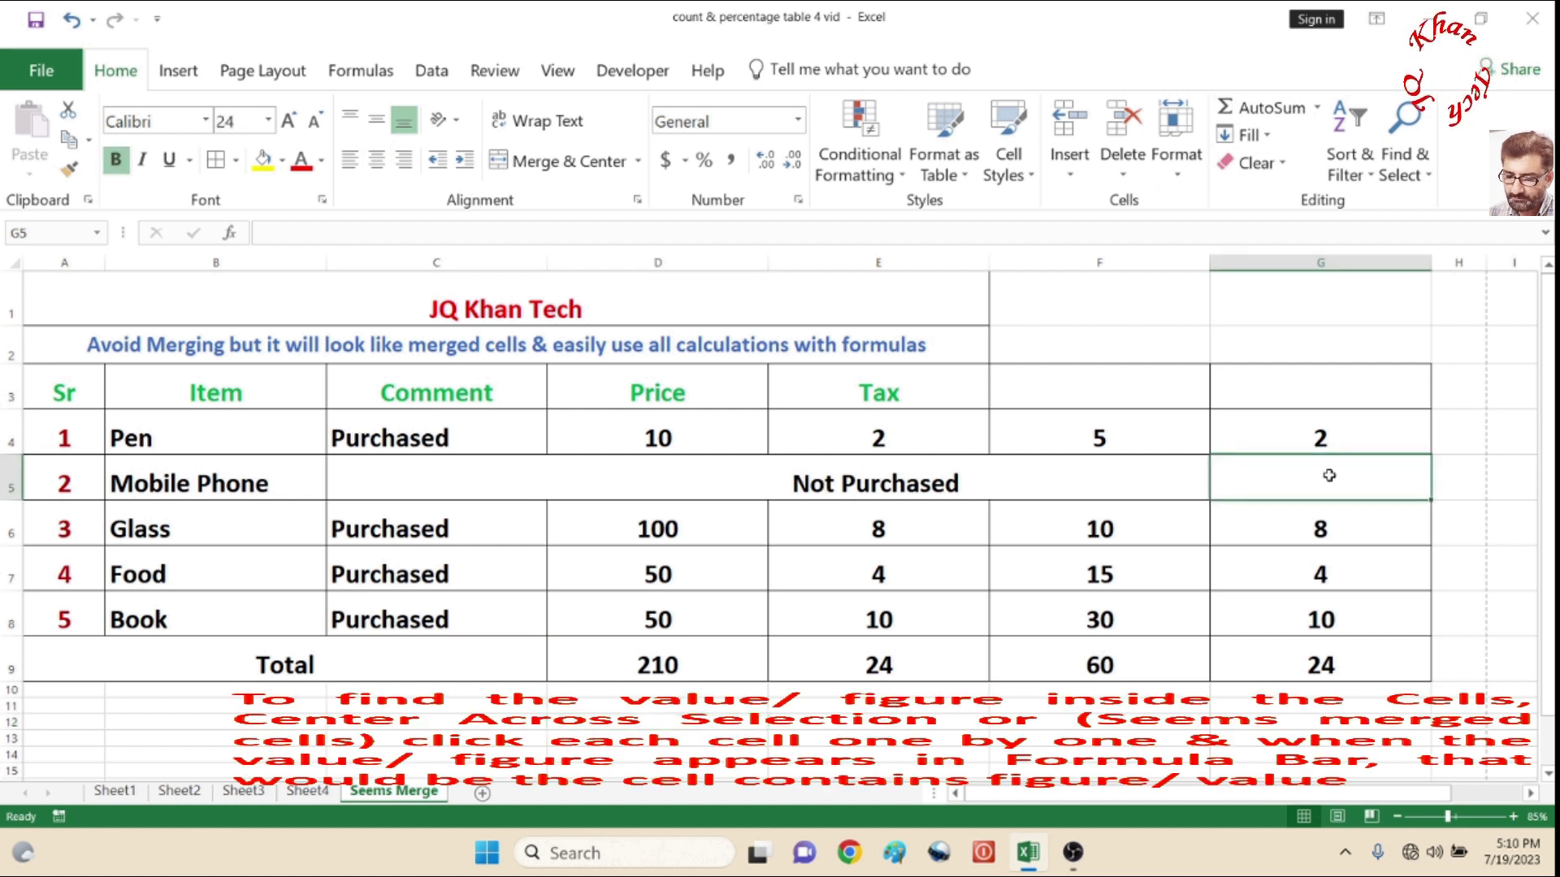
{"action": "key", "text": "Left"}
{"action": "key", "text": "Left"}
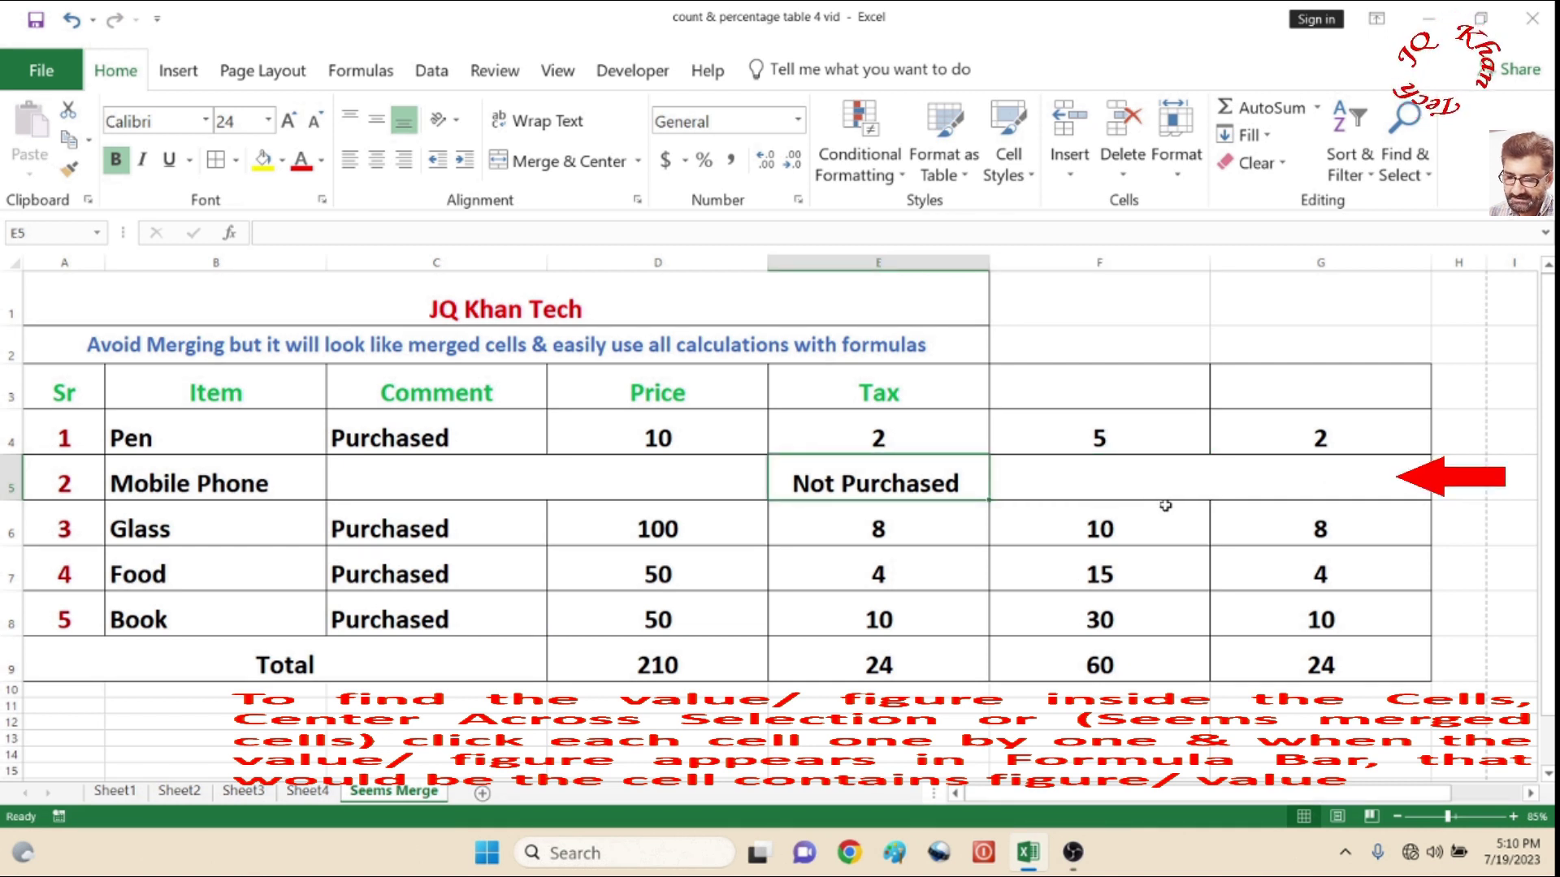
{"action": "left_click", "coordinate": [1246, 484]}
{"action": "key", "text": "Left"}
{"action": "left_click", "coordinate": [924, 480]}
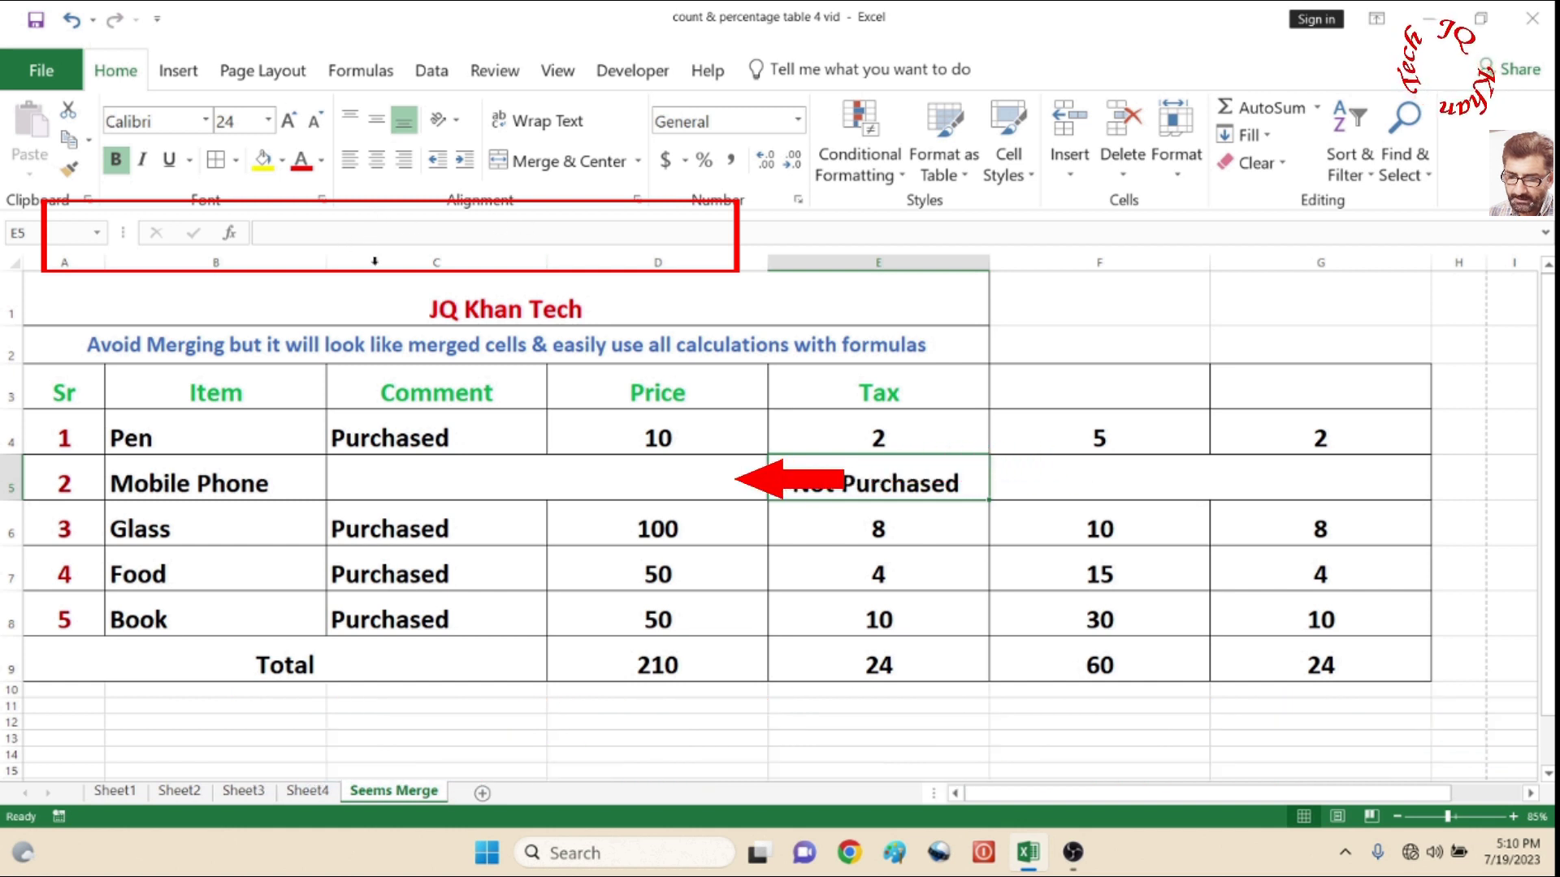
{"action": "left_click", "coordinate": [647, 479]}
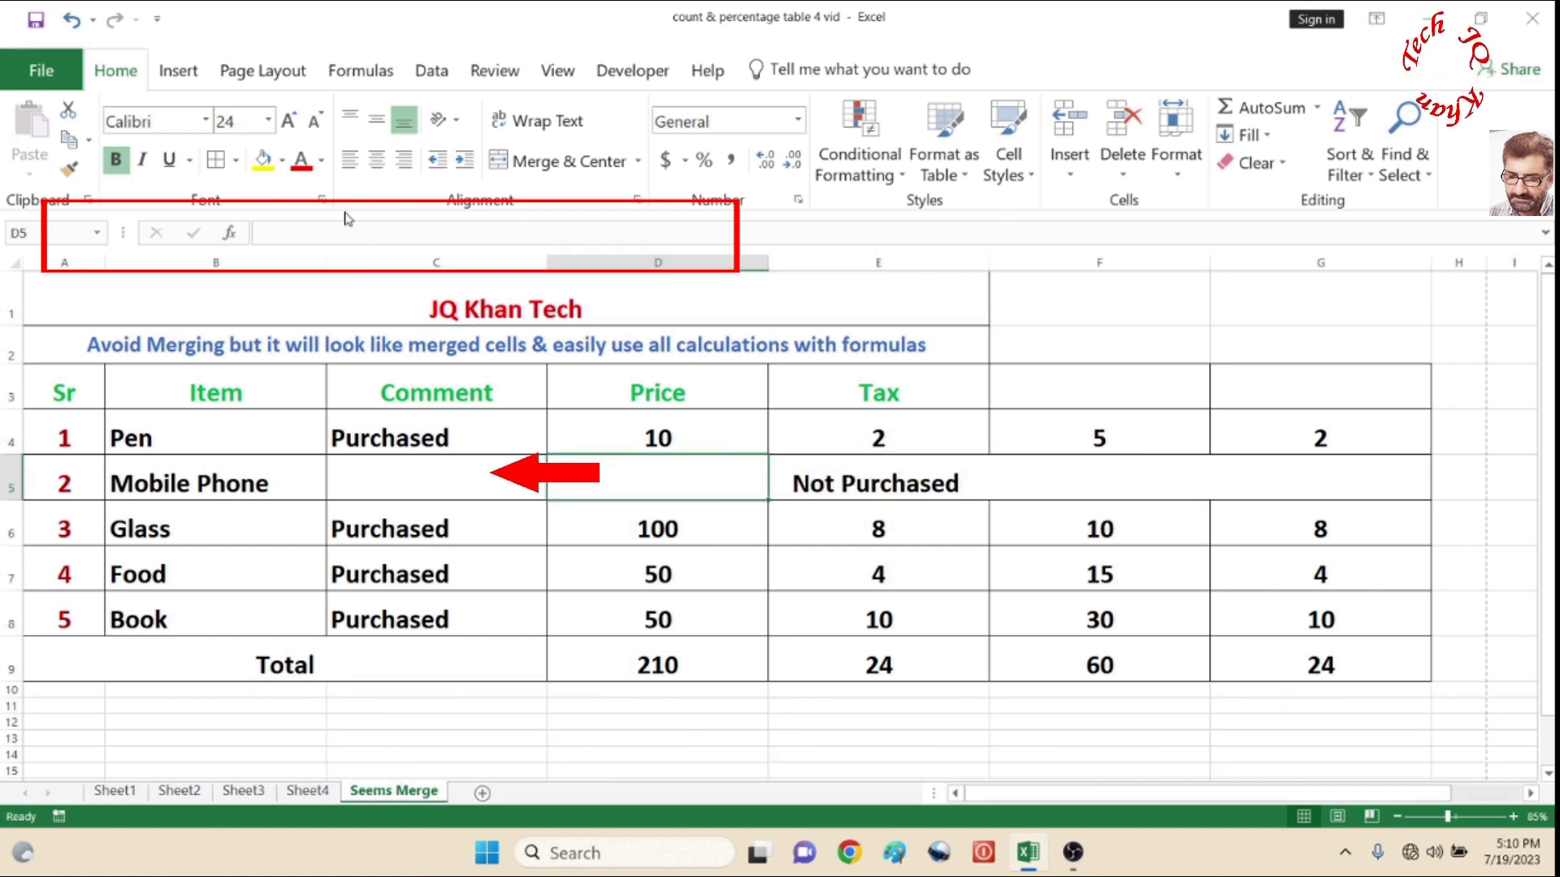
{"action": "left_click", "coordinate": [476, 487]}
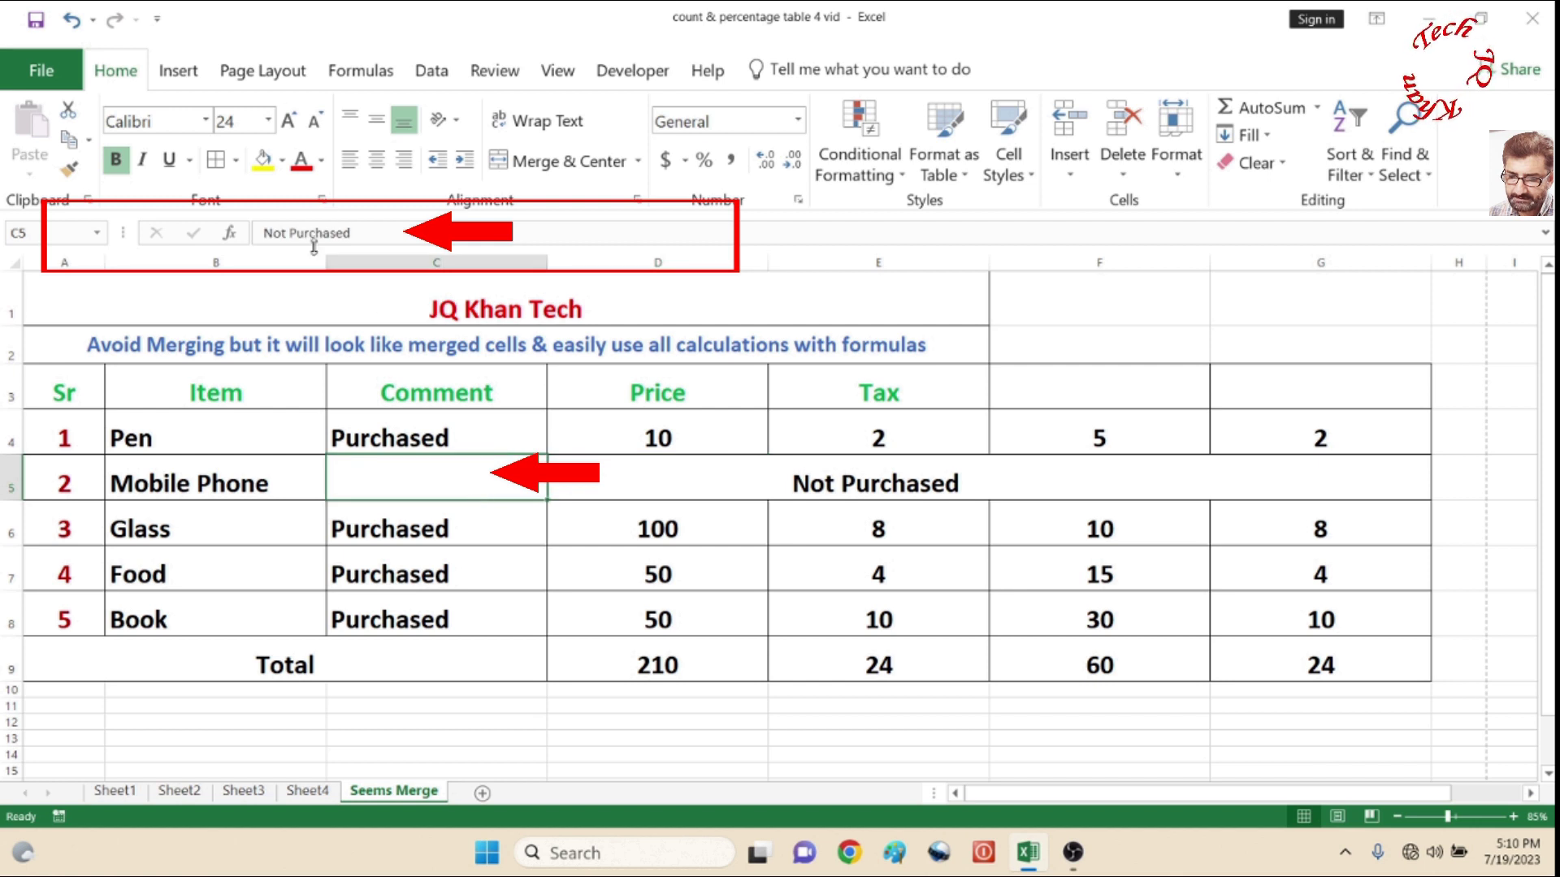
{"action": "left_click", "coordinate": [1311, 486]}
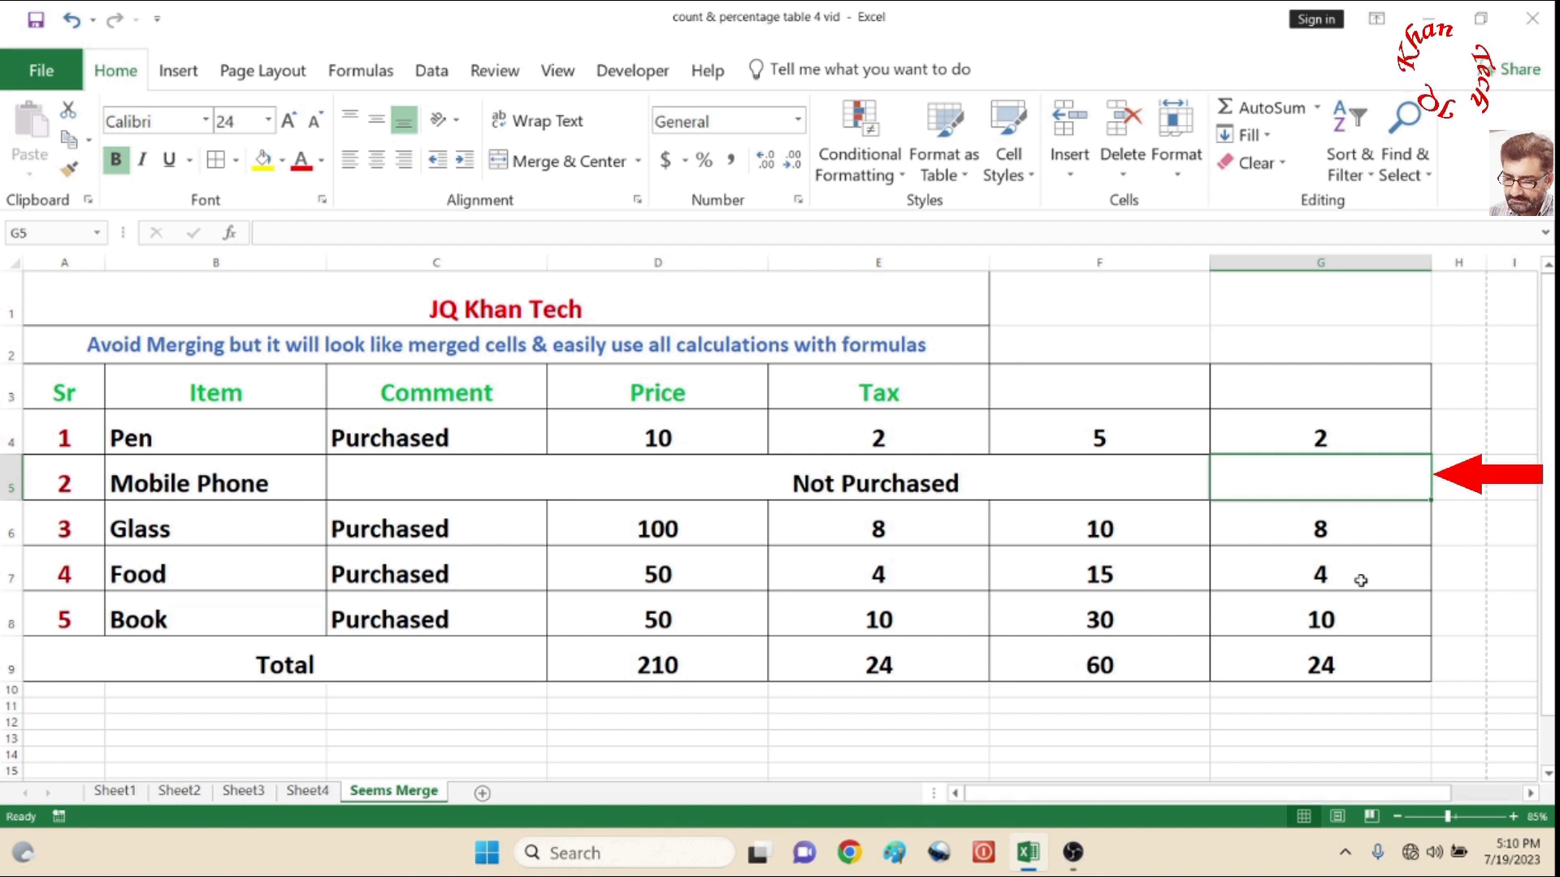
{"action": "type", "text": "2"}
{"action": "key", "text": "Return"}
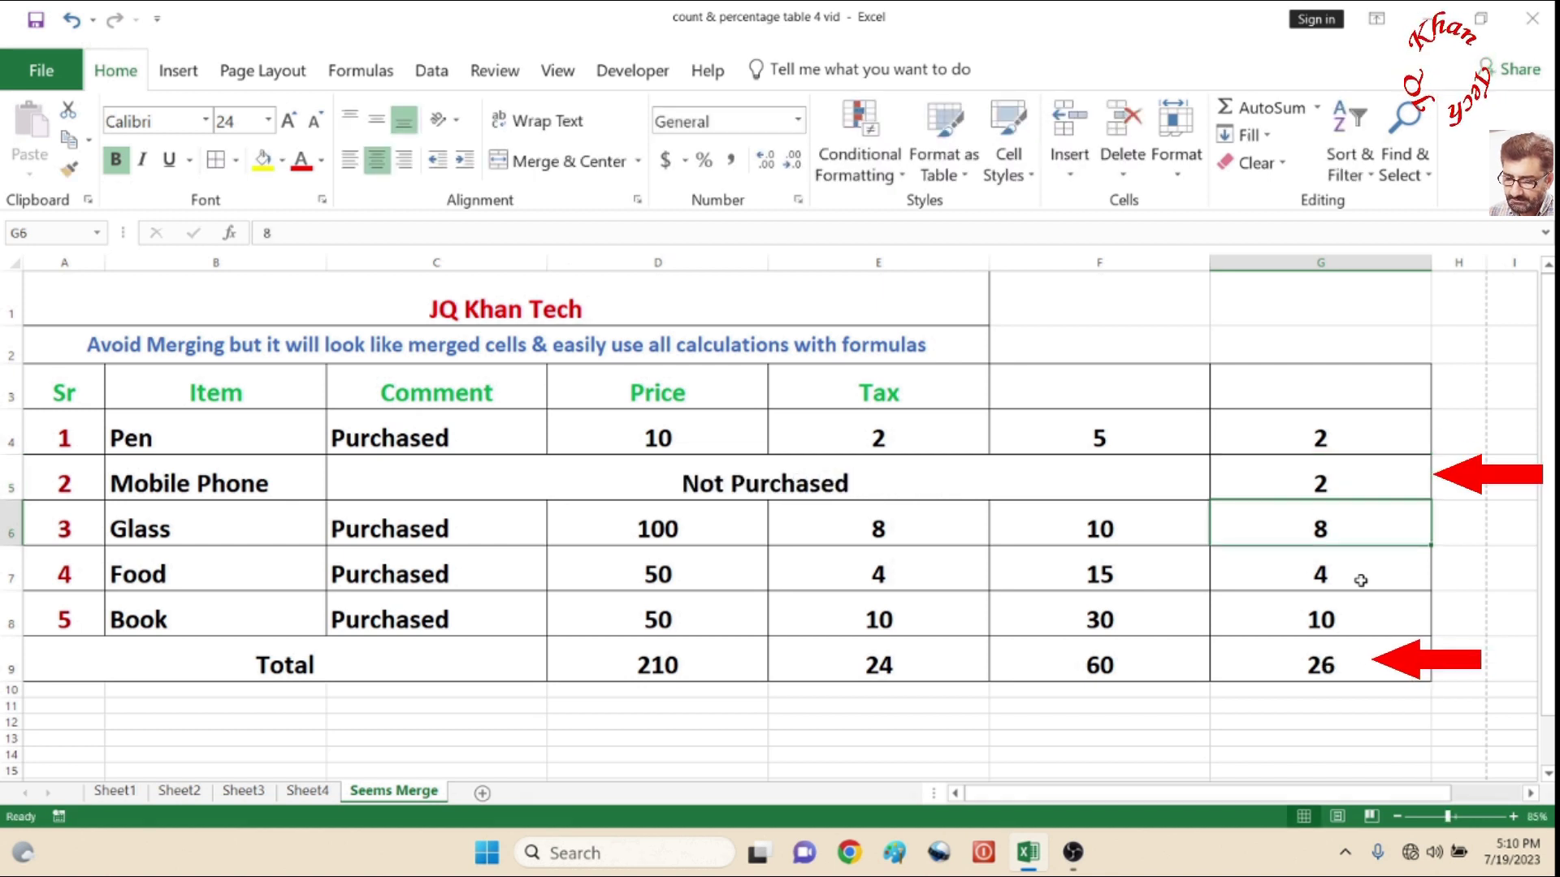
{"action": "left_click", "coordinate": [1119, 485]}
{"action": "type", "text": "5"}
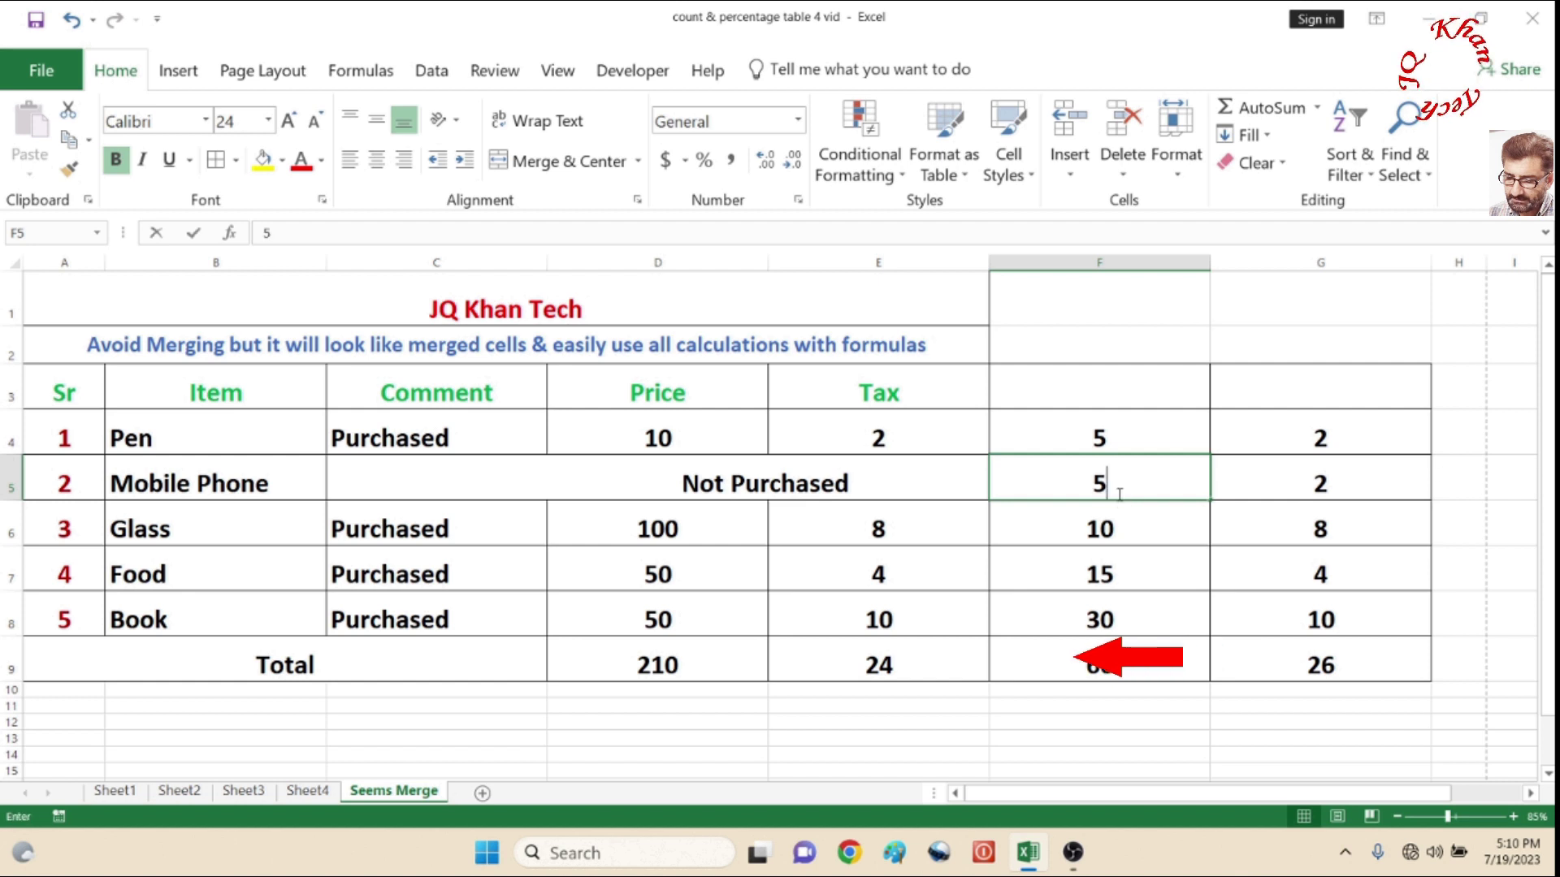
{"action": "key", "text": "Return"}
{"action": "left_click", "coordinate": [897, 488]}
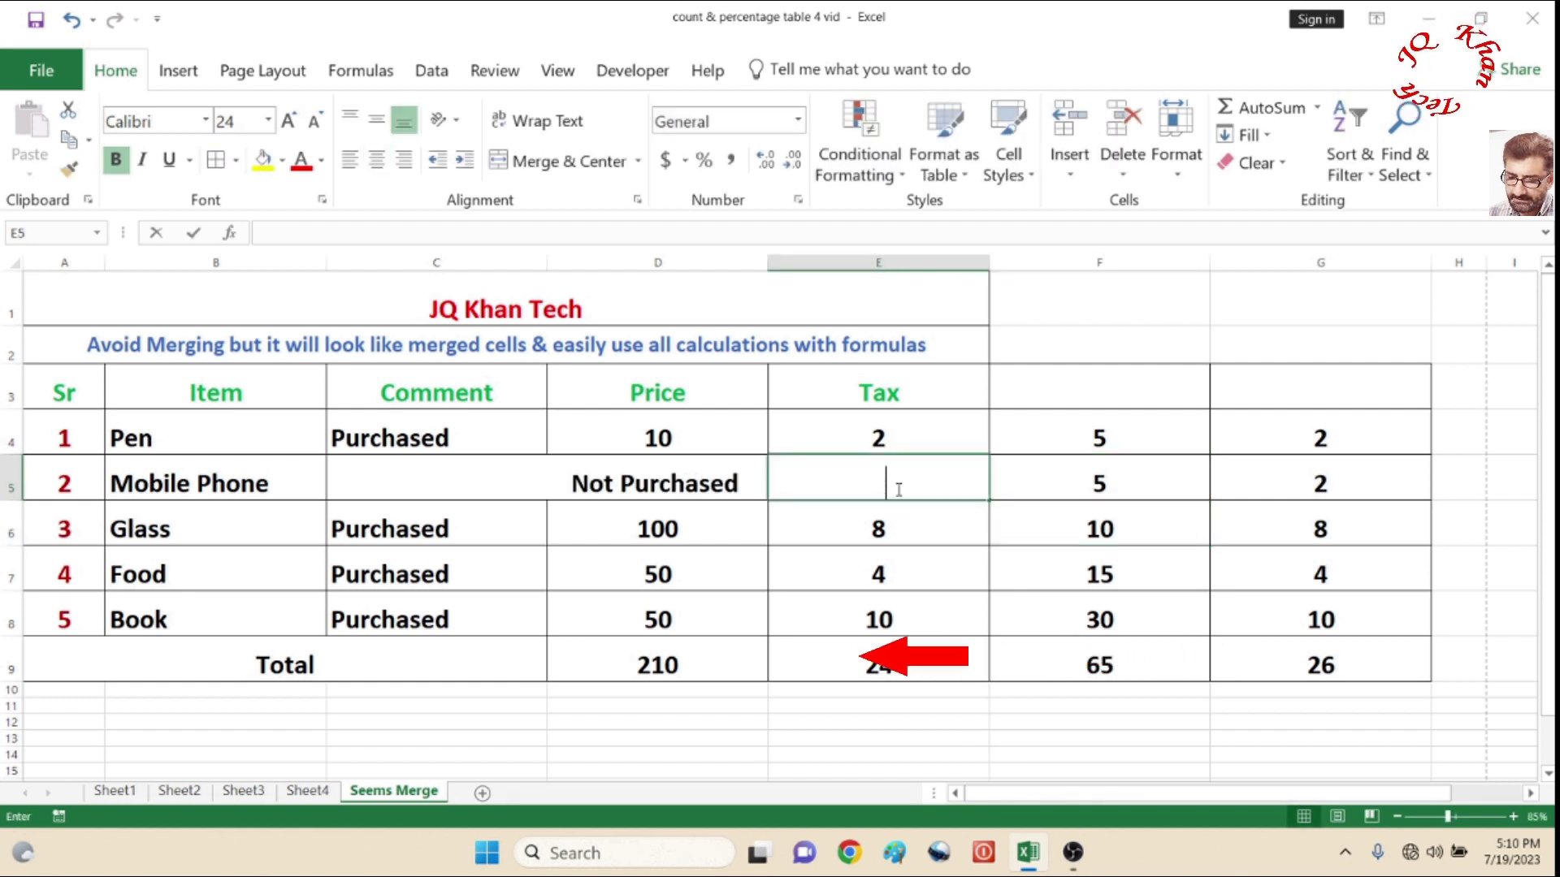
{"action": "type", "text": "20"}
{"action": "key", "text": "Return"}
{"action": "left_click", "coordinate": [655, 493]}
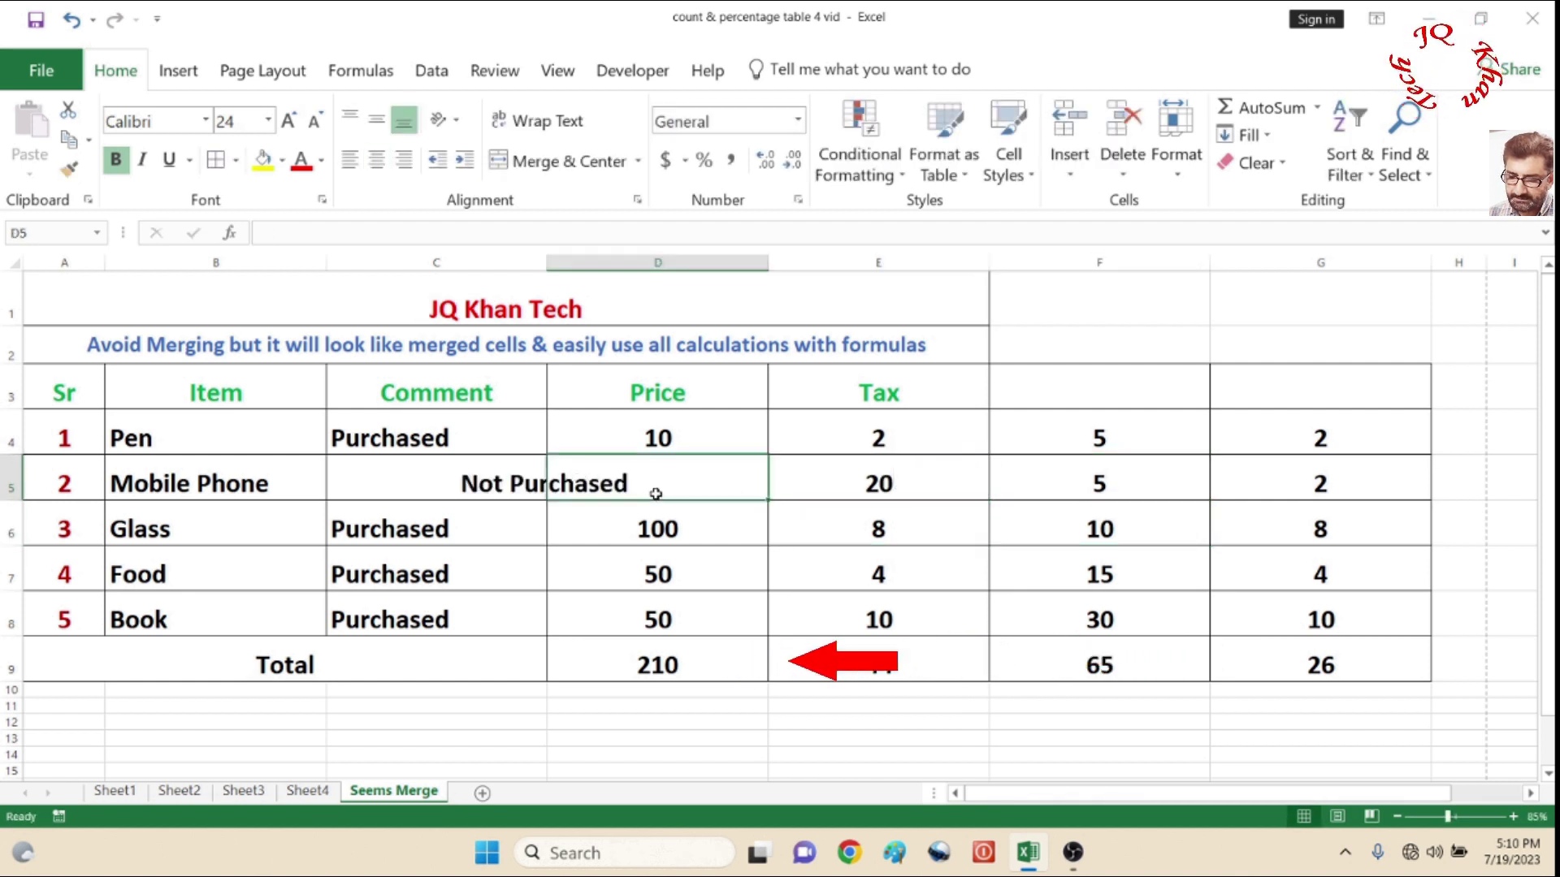
{"action": "type", "text": "10"}
{"action": "key", "text": "Return"}
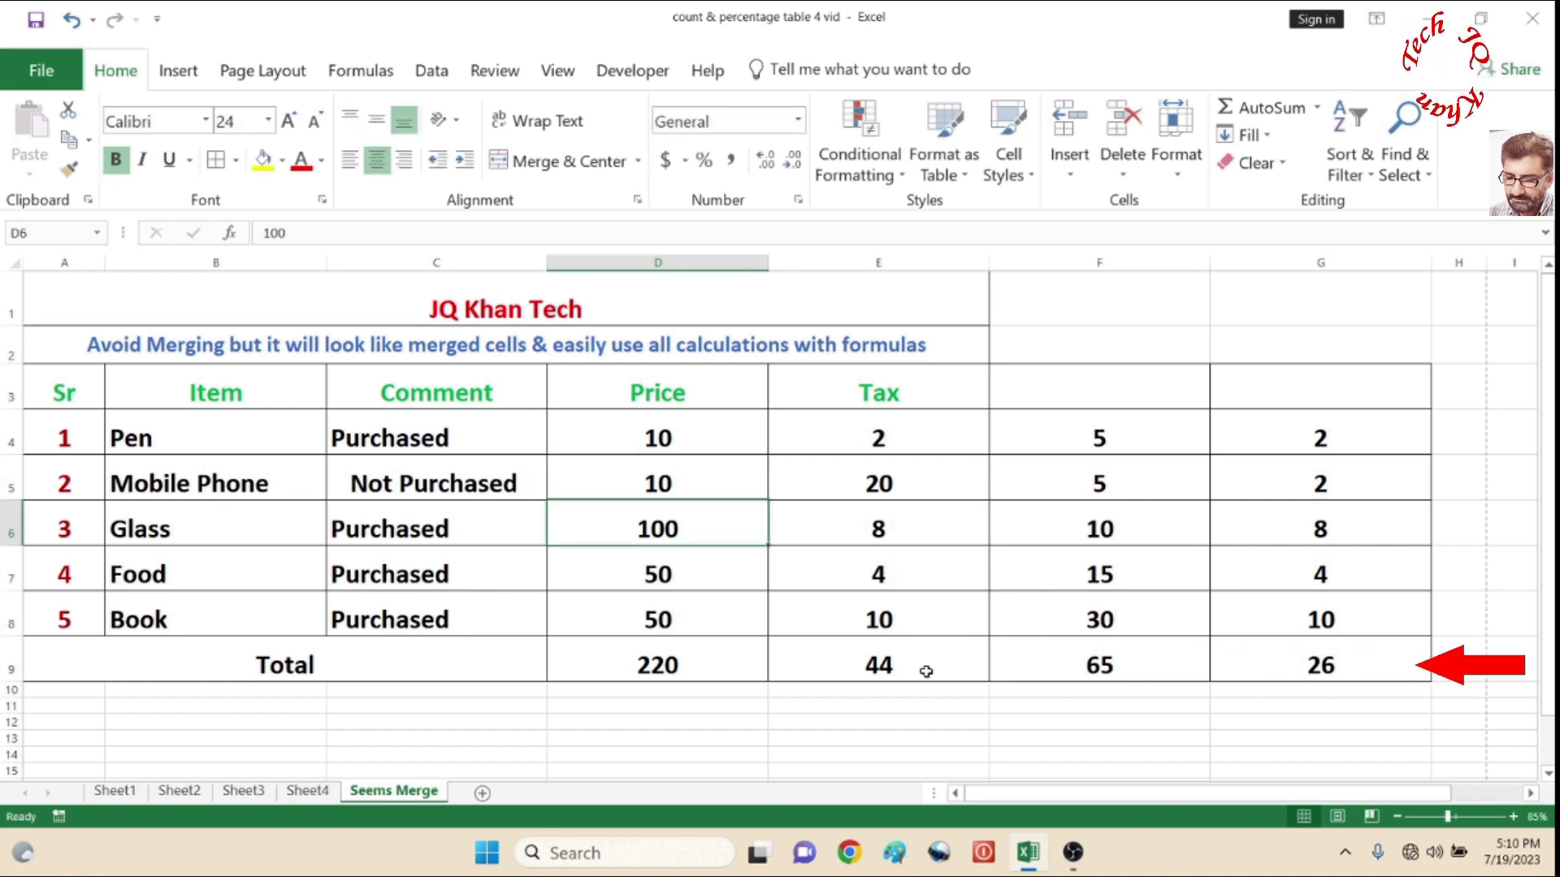
{"action": "left_click_drag", "start_coordinate": [626, 477], "coordinate": [1263, 474]}
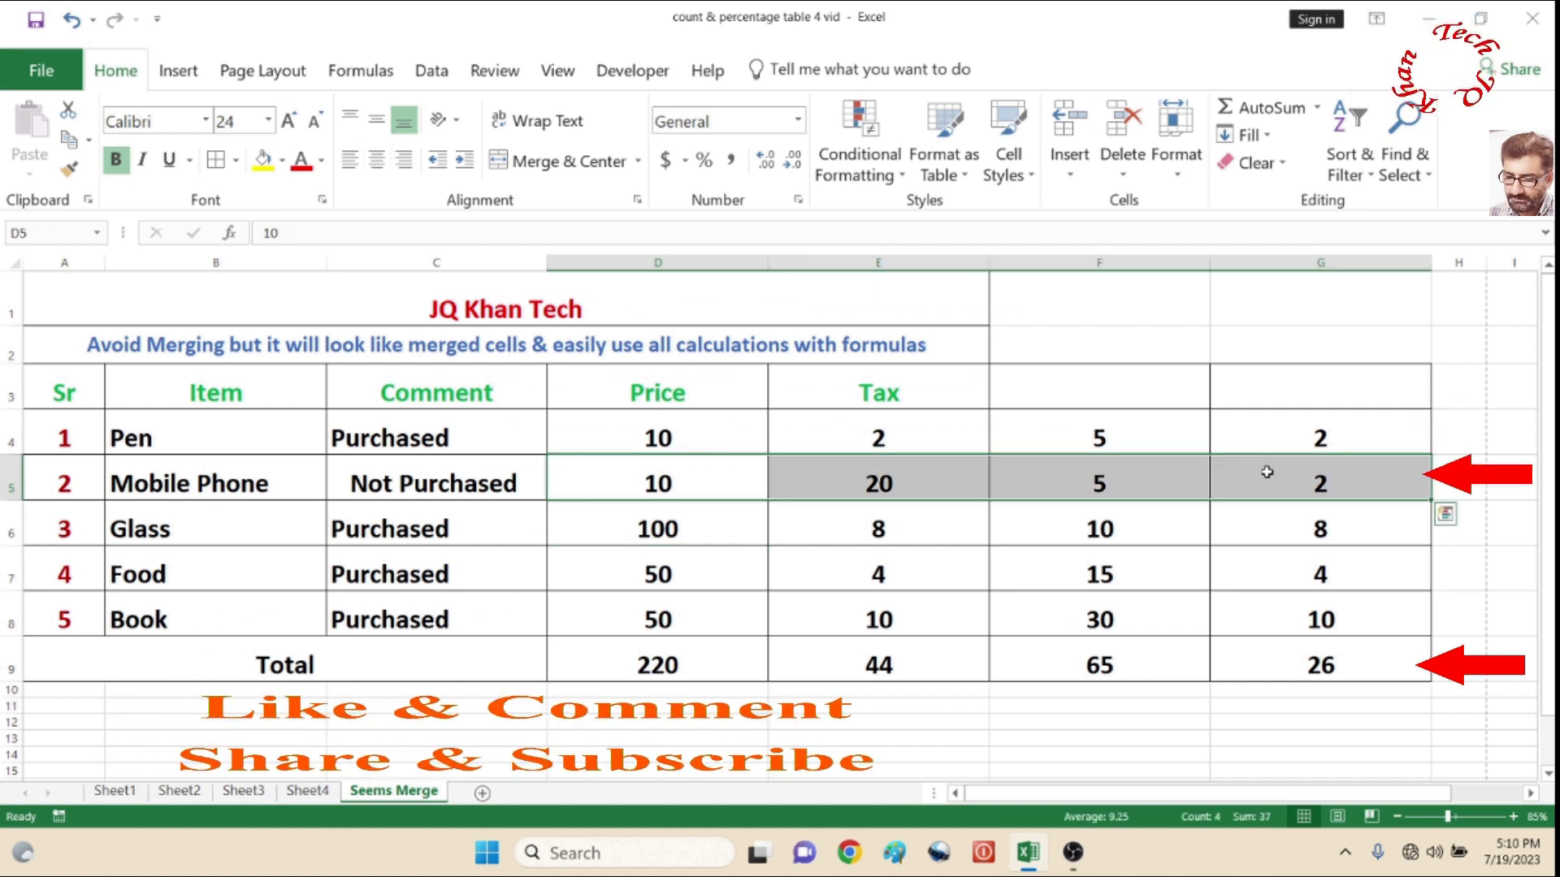
{"action": "key", "text": "Delete"}
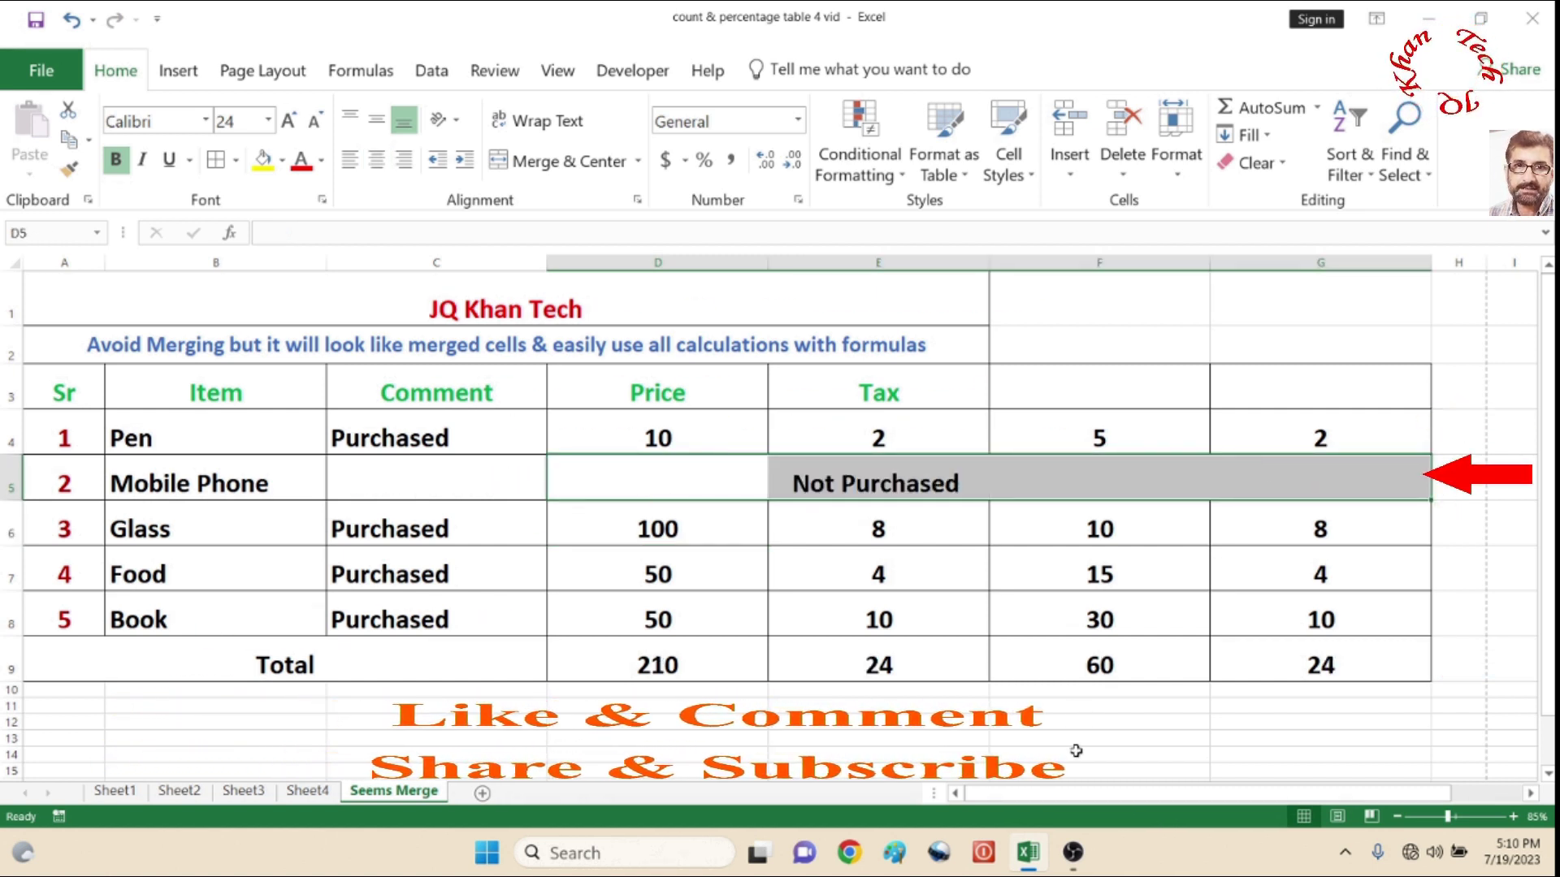